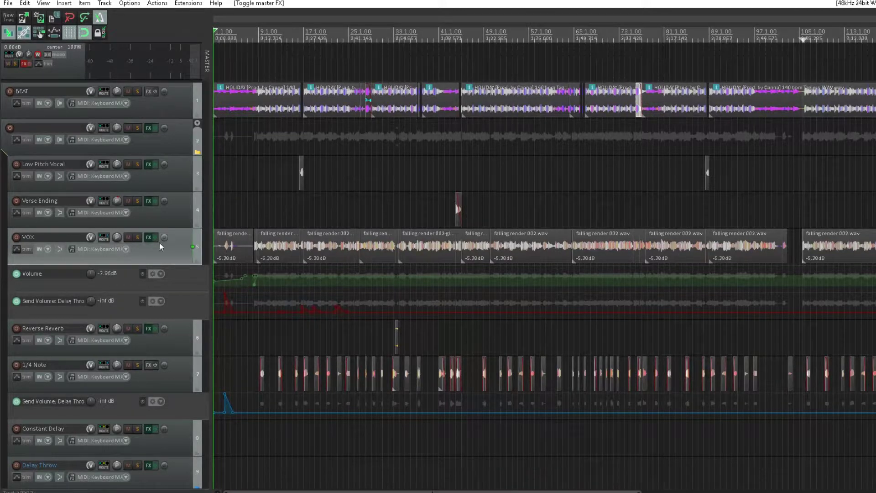
Step: Enlarge the VOX track and listen to the song from the start
{"action": "left_click_drag", "start_coordinate": [173, 267], "coordinate": [186, 283]}
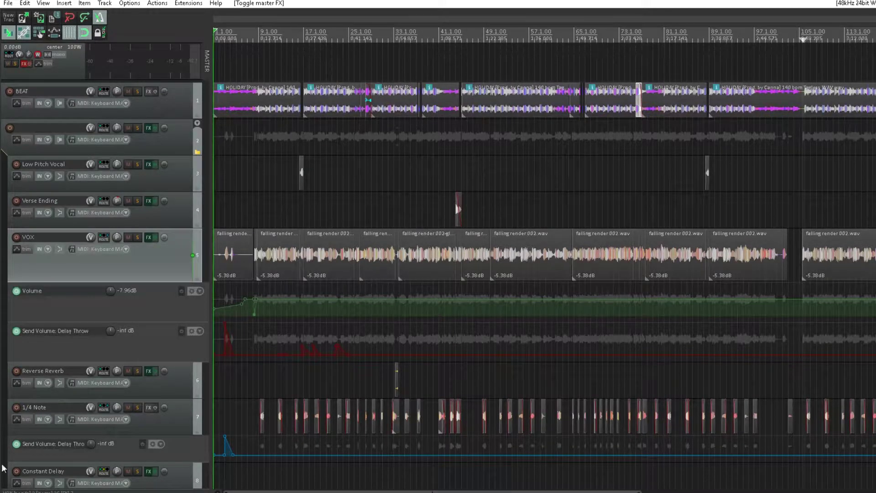
{"action": "key", "text": "space"}
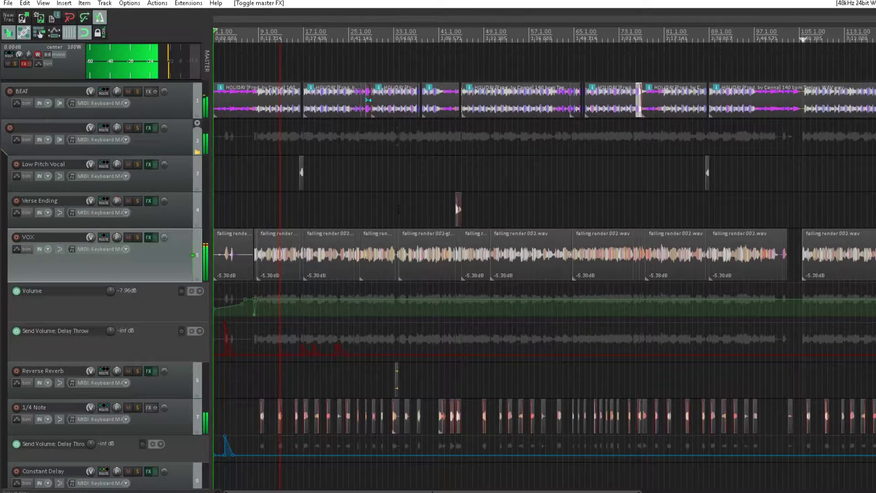
{"action": "scroll", "coordinate": [398, 209], "scroll_direction": "up", "scroll_amount": 4}
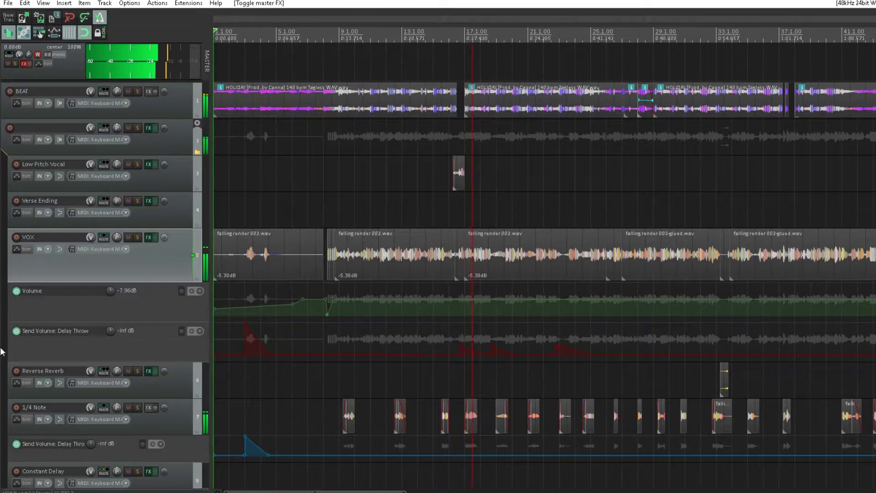
{"action": "left_click", "coordinate": [48, 488]}
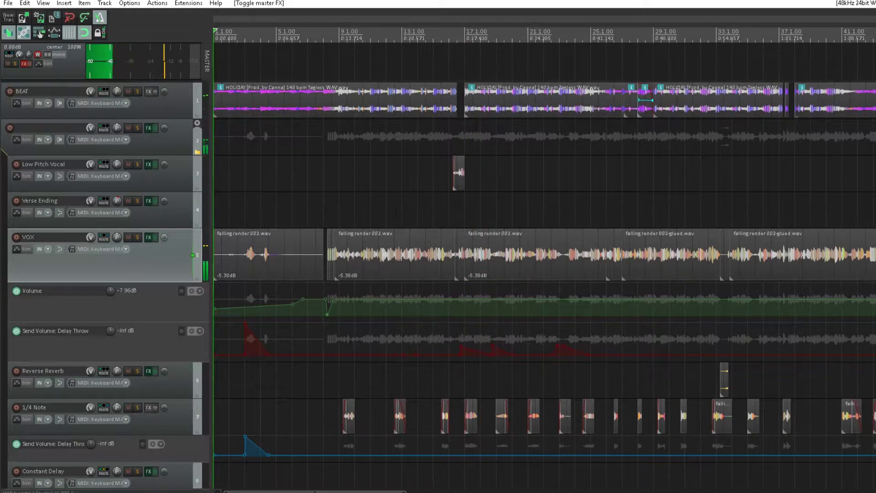
Step: Listen to the closing section of the song from about bar 102
{"action": "left_click_drag", "start_coordinate": [315, 491], "coordinate": [737, 487]}
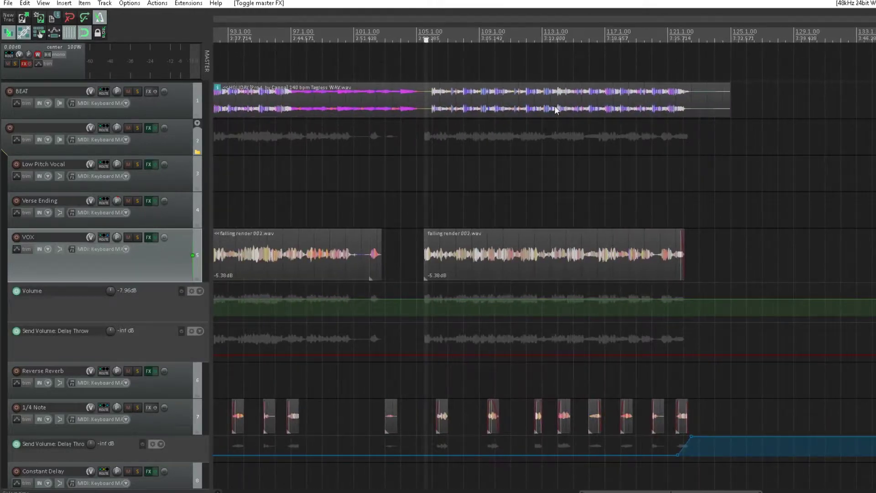
{"action": "left_click", "coordinate": [381, 37]}
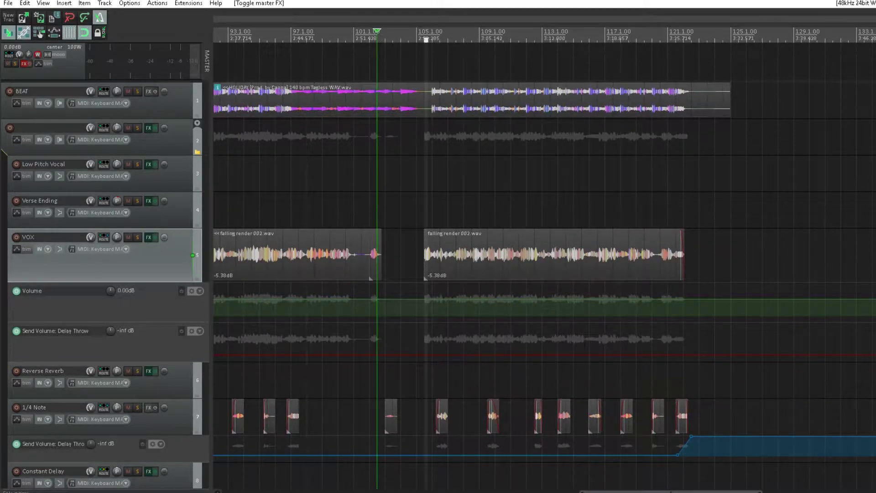
{"action": "key", "text": "space"}
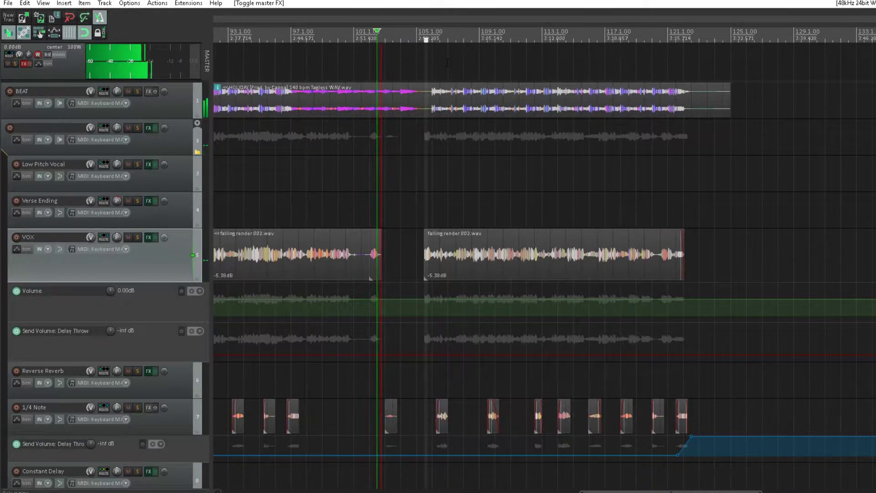
{"action": "scroll", "coordinate": [475, 251], "scroll_direction": "up", "scroll_amount": 5}
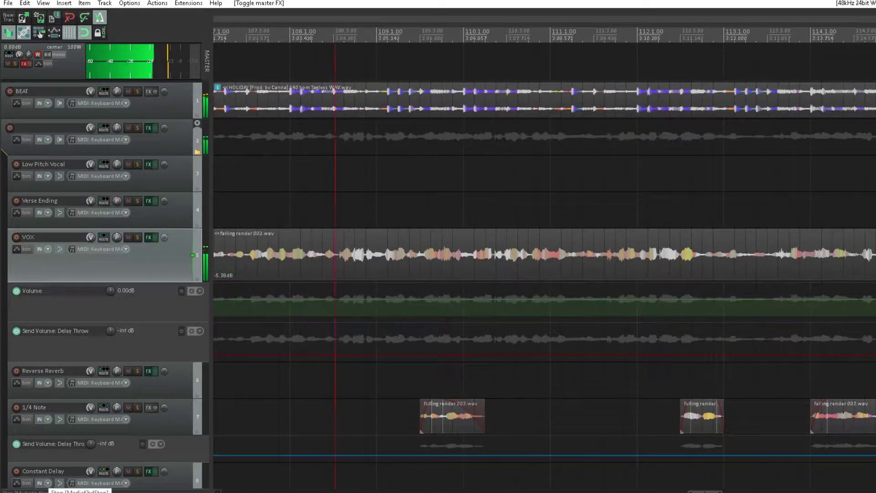
{"action": "key", "text": "space"}
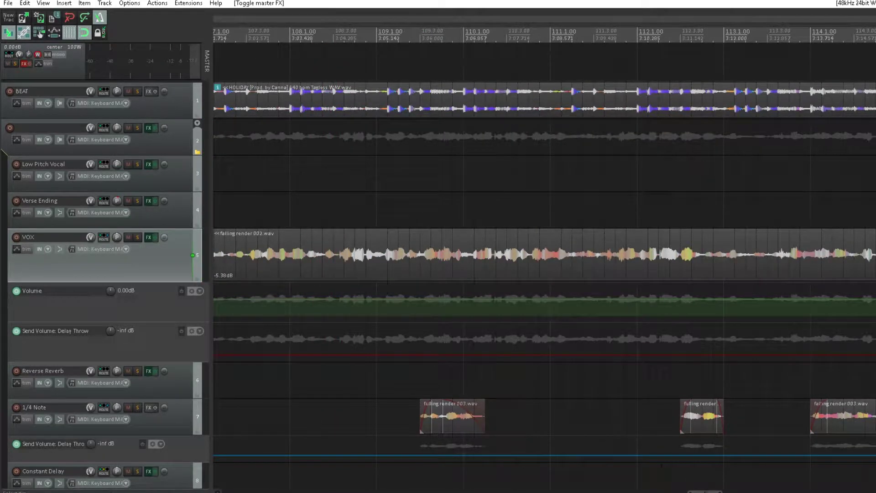
Step: Split a short slice off the start of the VOX clip at 105.3 and place two copies of it directly in front
{"action": "scroll", "coordinate": [592, 120], "scroll_direction": "left", "scroll_amount": 6}
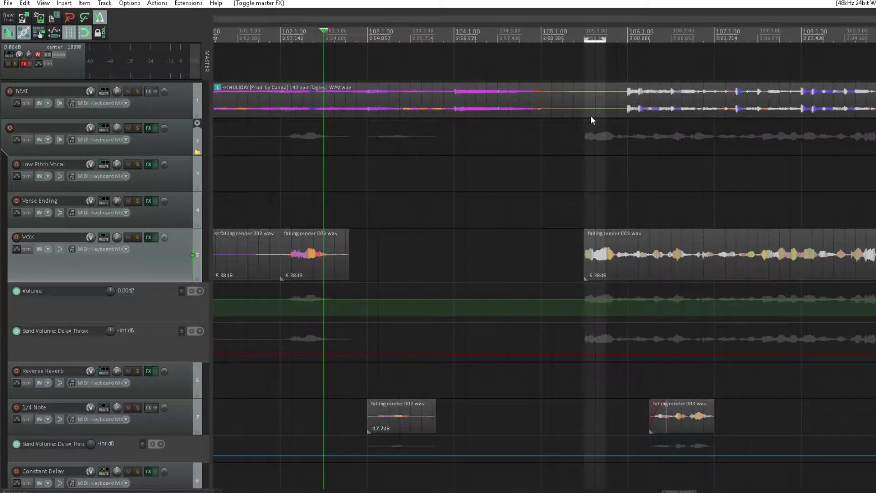
{"action": "left_click", "coordinate": [596, 262]}
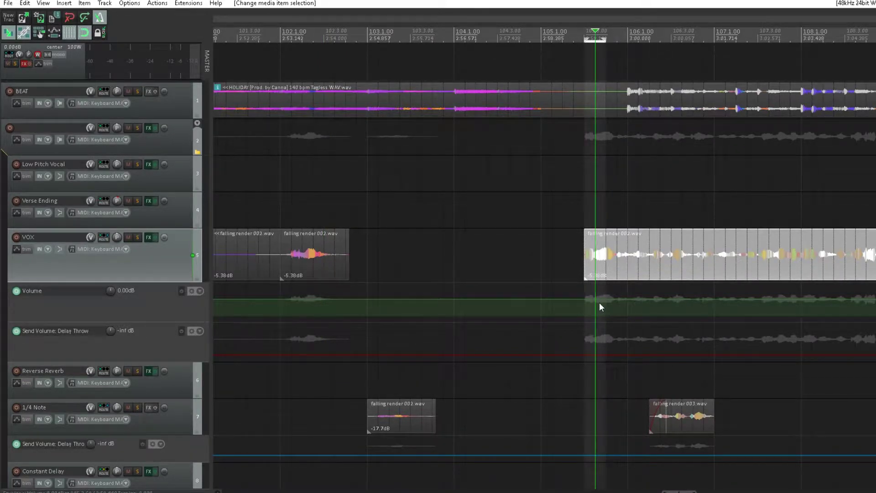
{"action": "left_click_drag", "start_coordinate": [586, 264], "coordinate": [579, 263]}
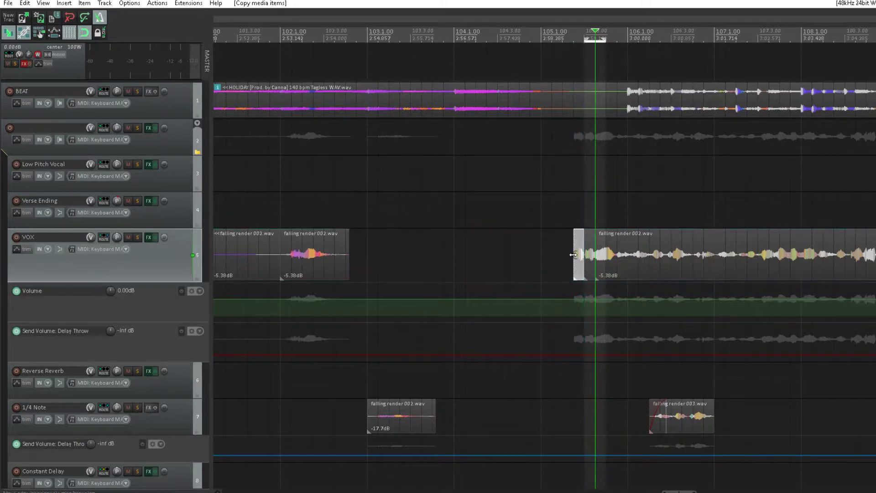
{"action": "right_click", "coordinate": [66, 36]}
{"action": "left_click", "coordinate": [203, 49]}
{"action": "left_click", "coordinate": [589, 255]}
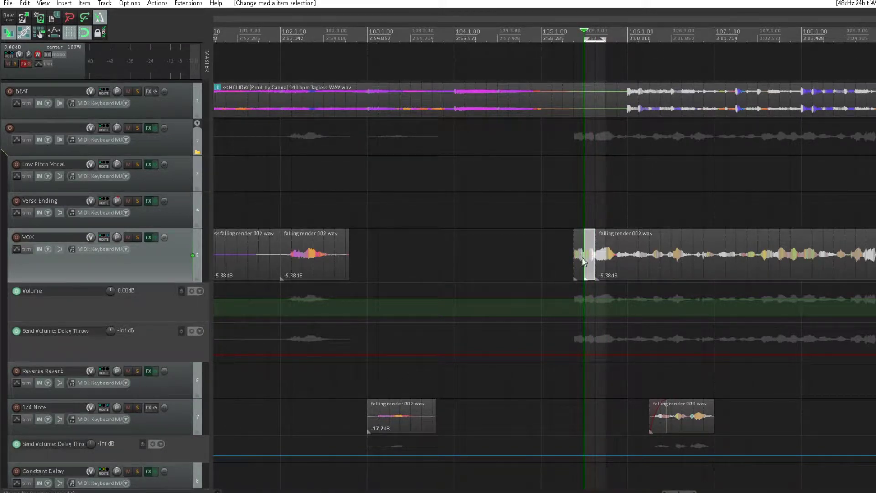
{"action": "left_click_drag", "start_coordinate": [580, 254], "coordinate": [569, 255]}
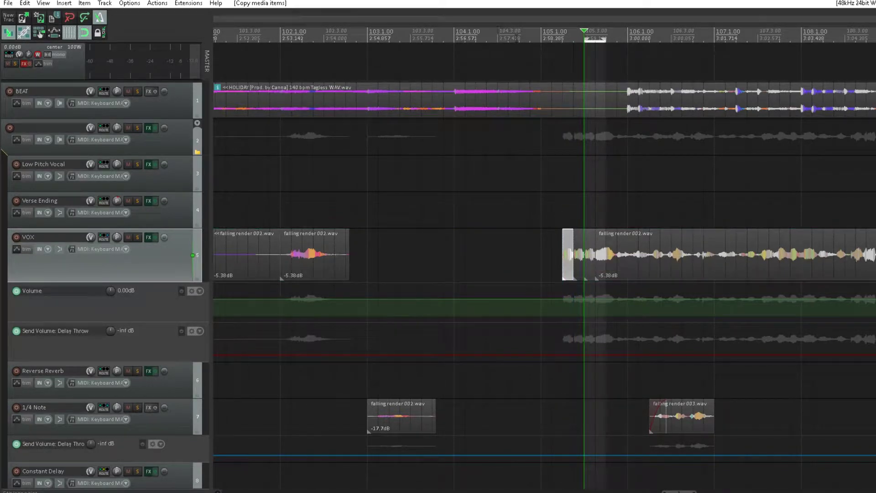
Step: Play back the vocal stutter from before bar 105 and add a third copy of the slice in front of it
{"action": "left_click", "coordinate": [520, 34]}
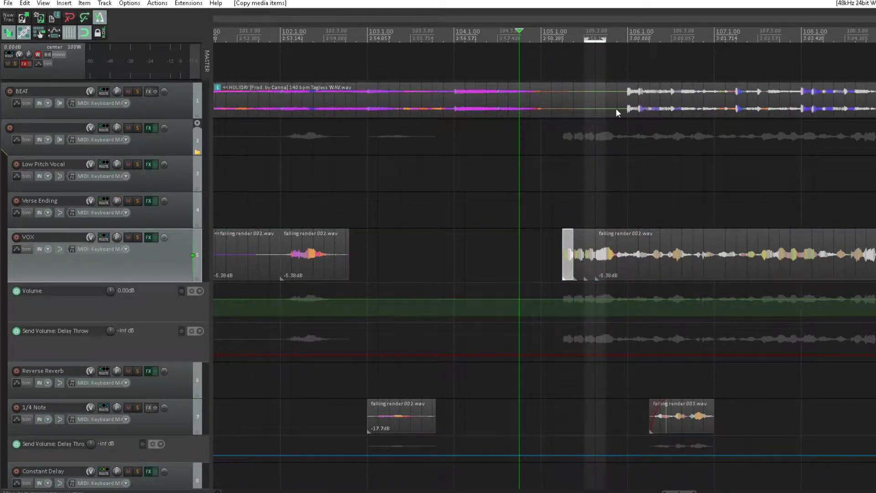
{"action": "key", "text": "space"}
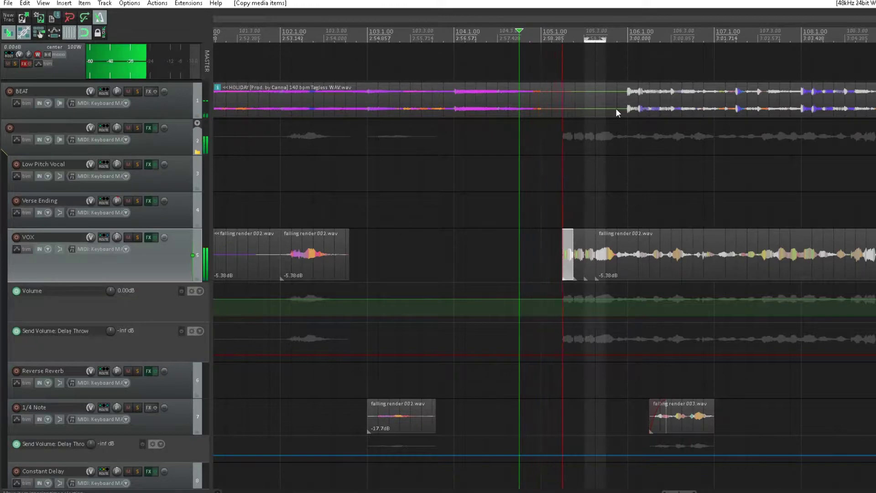
{"action": "left_click_drag", "start_coordinate": [562, 257], "coordinate": [551, 256]}
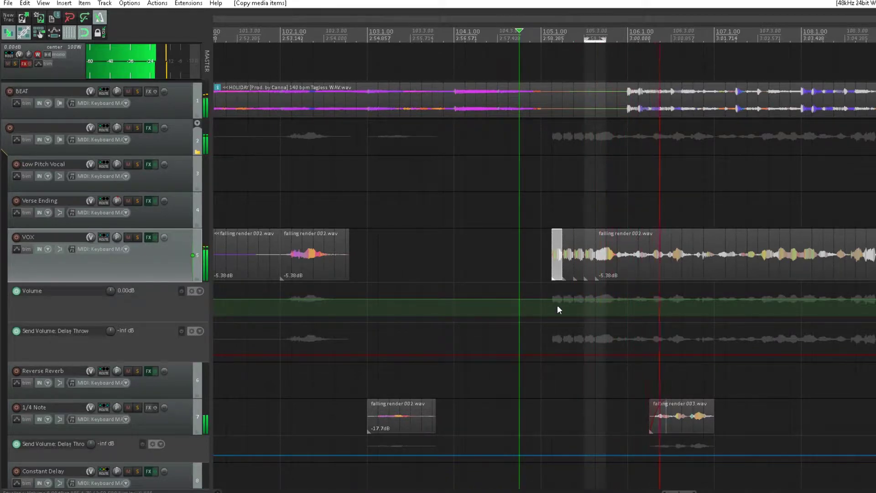
Step: Shape the VOX volume envelope with a drop at about 105.1 that ramps back up across the stutter slices, and listen to it
{"action": "left_click_drag", "start_coordinate": [547, 299], "coordinate": [580, 303]}
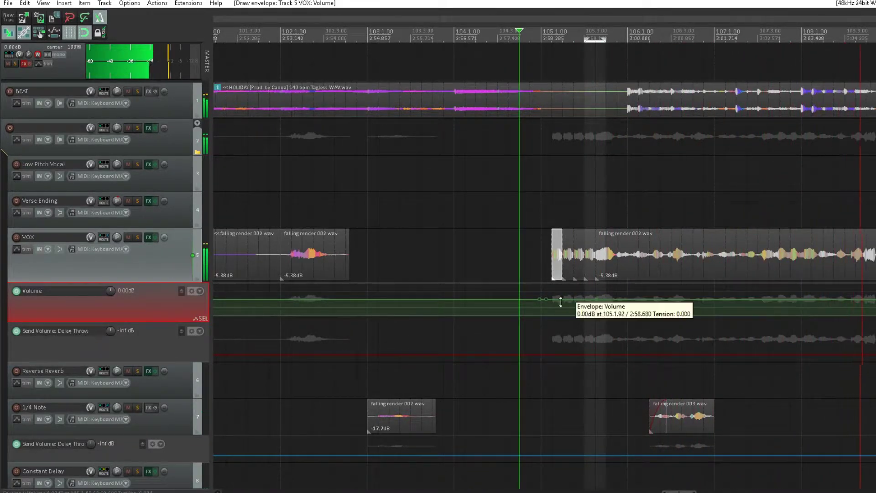
{"action": "left_click_drag", "start_coordinate": [547, 300], "coordinate": [545, 363]}
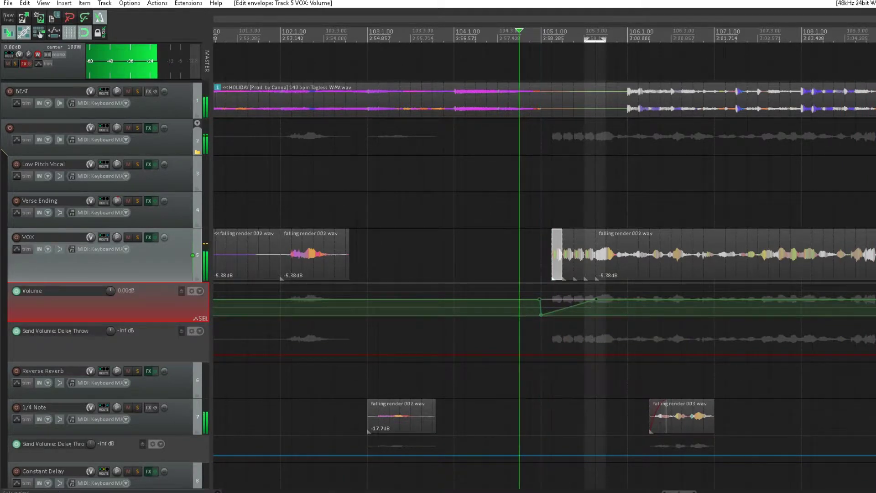
{"action": "left_click", "coordinate": [741, 277]}
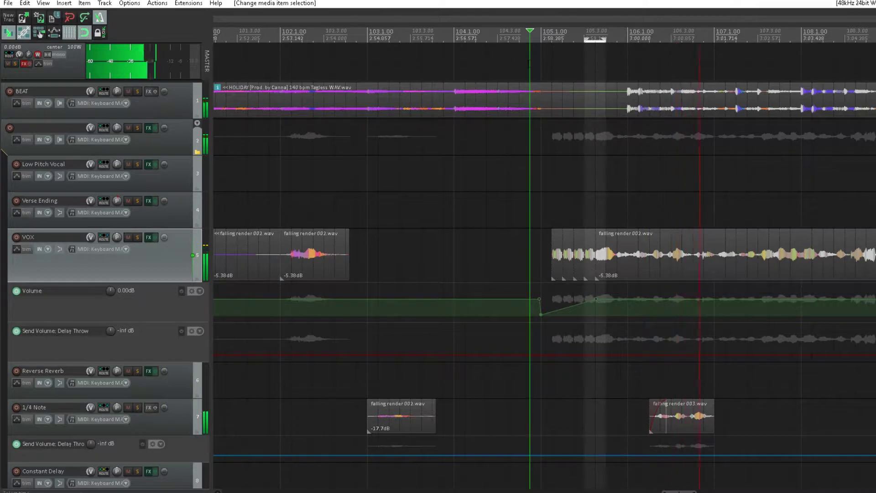
{"action": "key", "text": "space"}
{"action": "key", "text": "space"}
Step: Delete the earliest stutter slice and shift the low volume envelope point closer to the remaining slices, checking by playback
{"action": "left_click", "coordinate": [558, 270]}
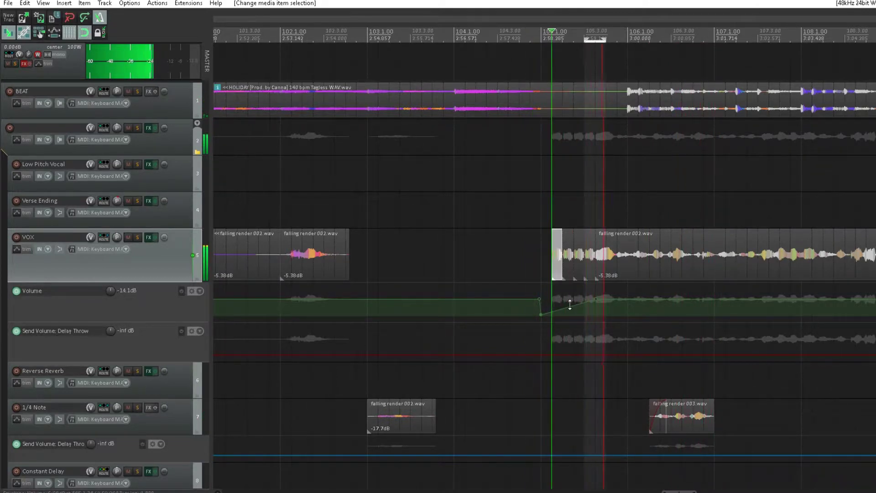
{"action": "key", "text": "Delete"}
{"action": "mouse_move", "coordinate": [540, 315]}
{"action": "left_mouse_down"}
{"action": "mouse_move", "coordinate": [552, 317]}
{"action": "mouse_move", "coordinate": [551, 329]}
{"action": "left_mouse_up"}
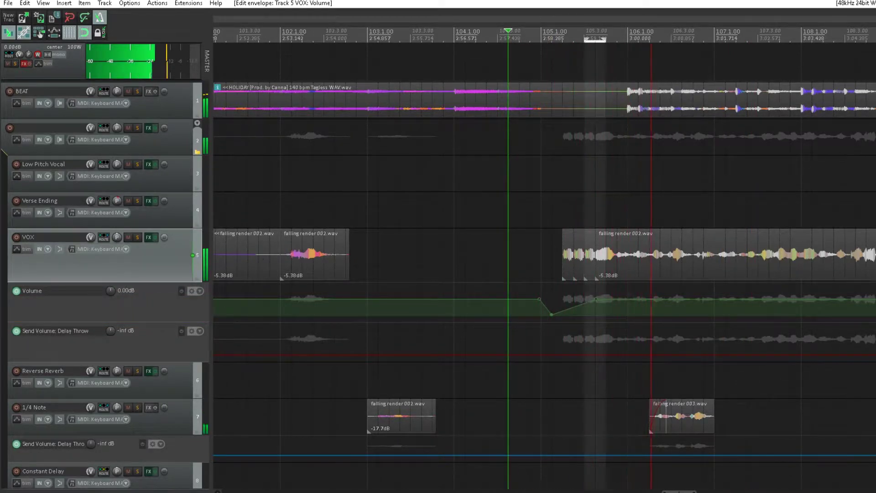
{"action": "key", "text": "space"}
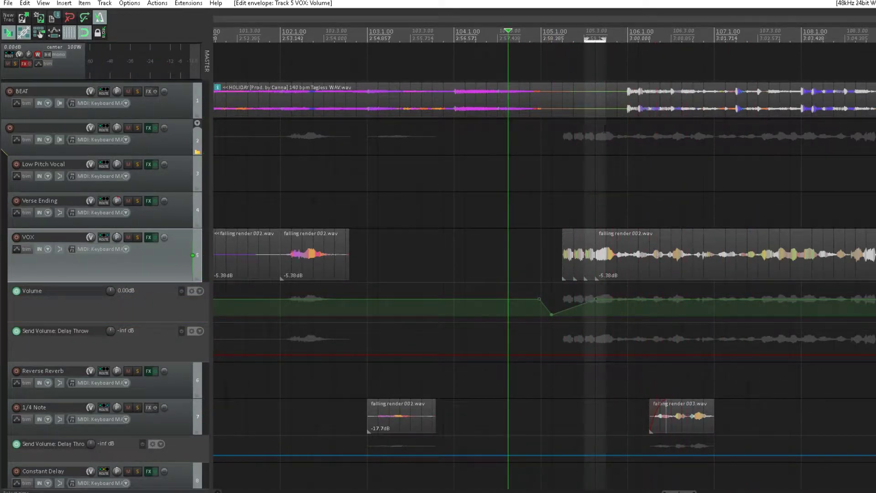
Step: Select the slice at 105.3 just before the long VOX clip and make the VOX track taller
{"action": "left_click", "coordinate": [595, 270]}
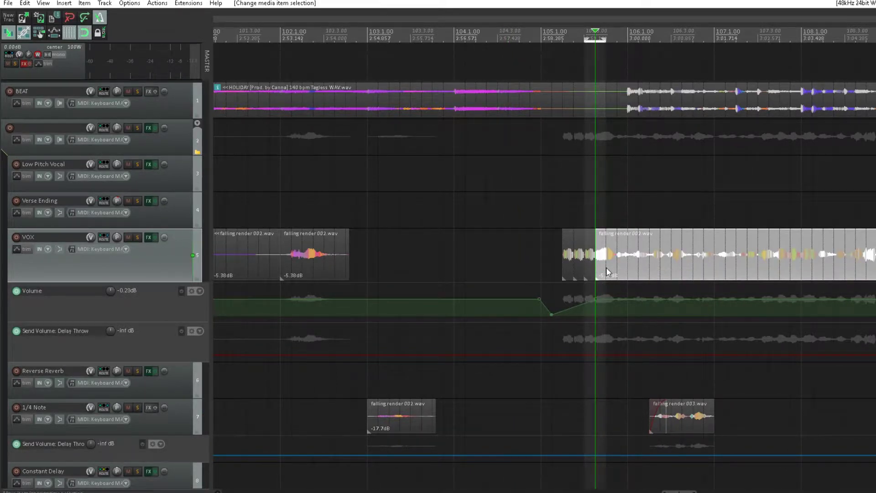
{"action": "left_click_drag", "start_coordinate": [595, 269], "coordinate": [589, 266]}
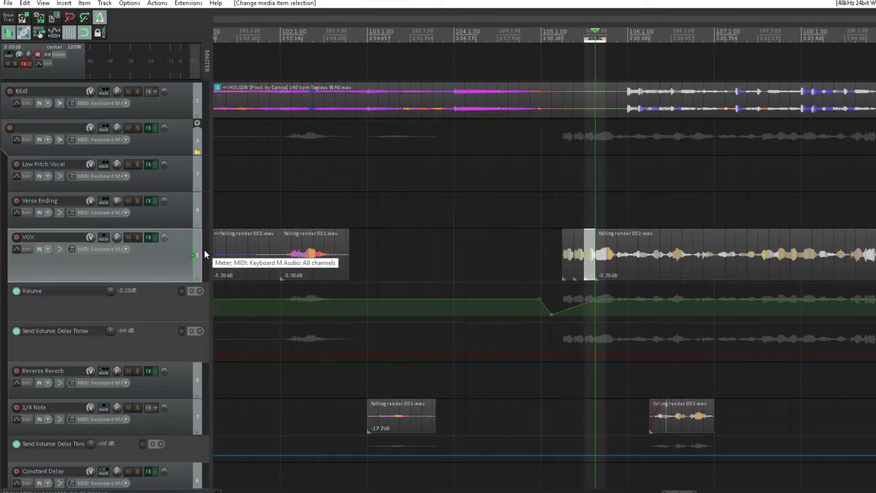
{"action": "left_click_drag", "start_coordinate": [161, 281], "coordinate": [161, 300]}
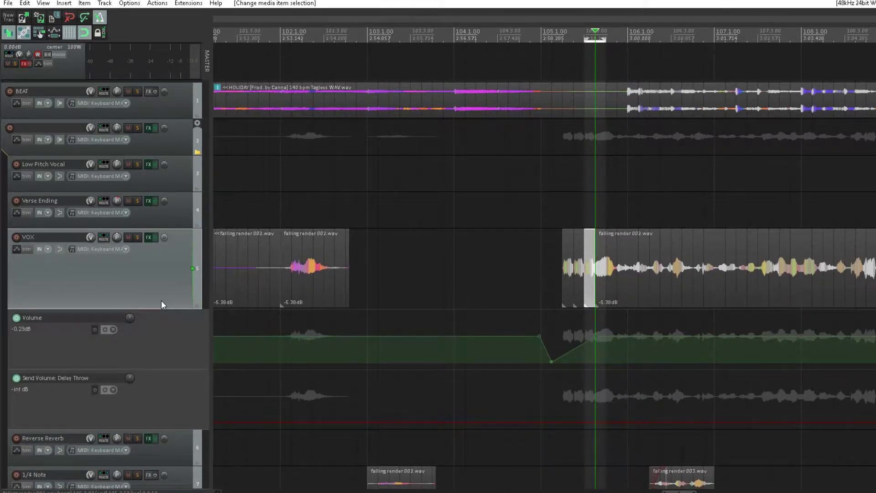
Step: Add a new track directly above VOX, name it Reverse Reverb, and disarm its recording
{"action": "key", "text": "ctrl+t"}
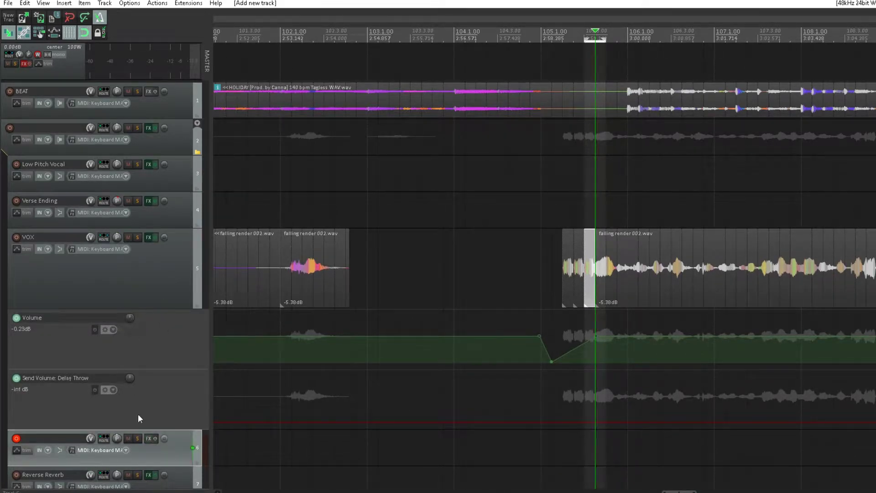
{"action": "left_click_drag", "start_coordinate": [164, 453], "coordinate": [163, 239]}
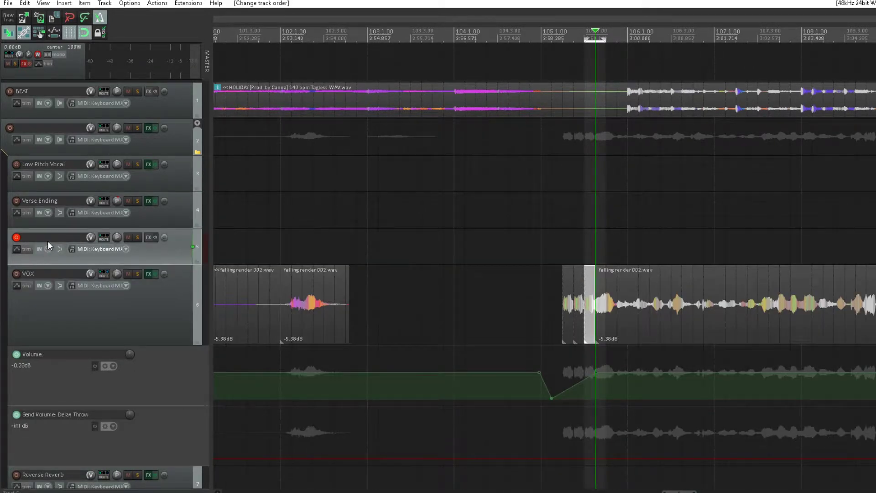
{"action": "double_click", "coordinate": [48, 241]}
{"action": "type", "text": "Reverse Reverb"}
{"action": "key", "text": "Return"}
{"action": "left_click", "coordinate": [16, 237]}
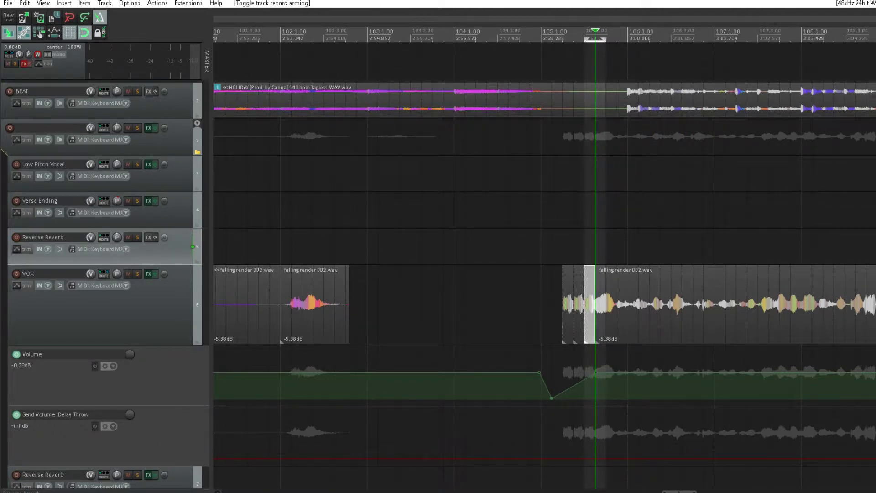
Step: Listen to the stutter passage, then glue the slice at 105.3 and the long VOX clip after it into one item
{"action": "key", "text": "space"}
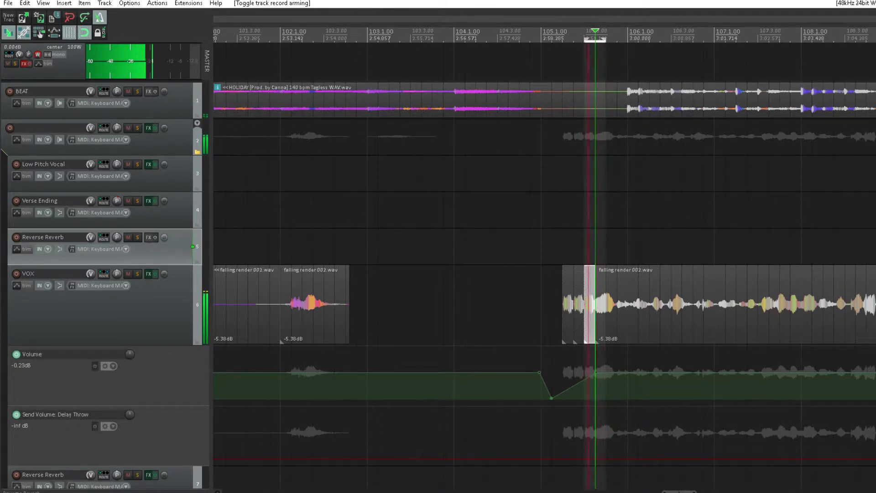
{"action": "key", "text": "space"}
{"action": "left_click", "coordinate": [606, 303]}
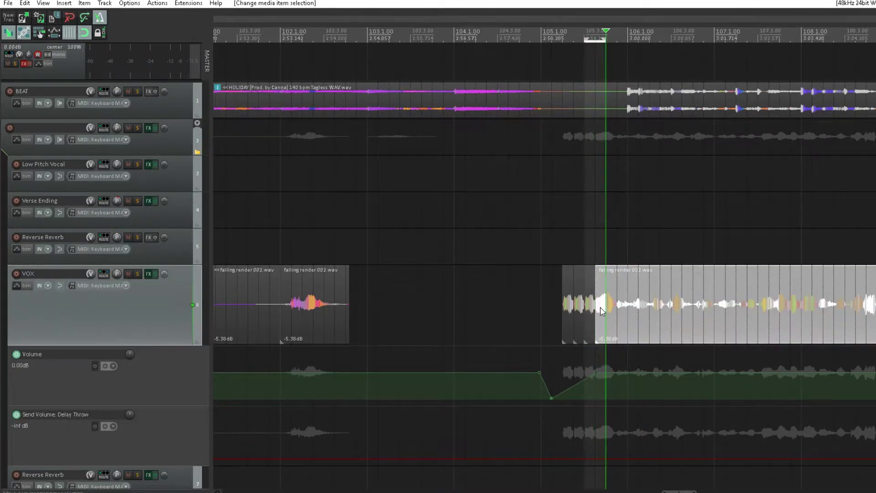
{"action": "left_click", "coordinate": [593, 314]}
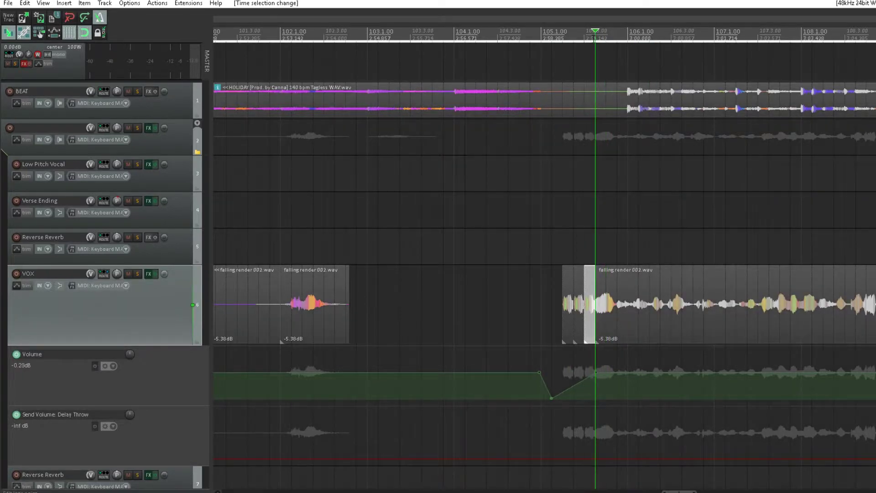
{"action": "left_click_drag", "start_coordinate": [585, 39], "coordinate": [596, 40]}
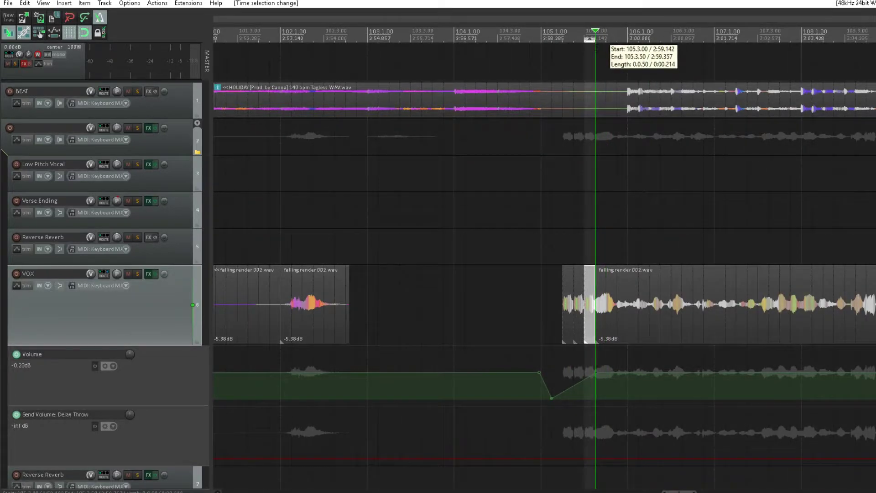
{"action": "left_click", "coordinate": [600, 305], "text": "ctrl"}
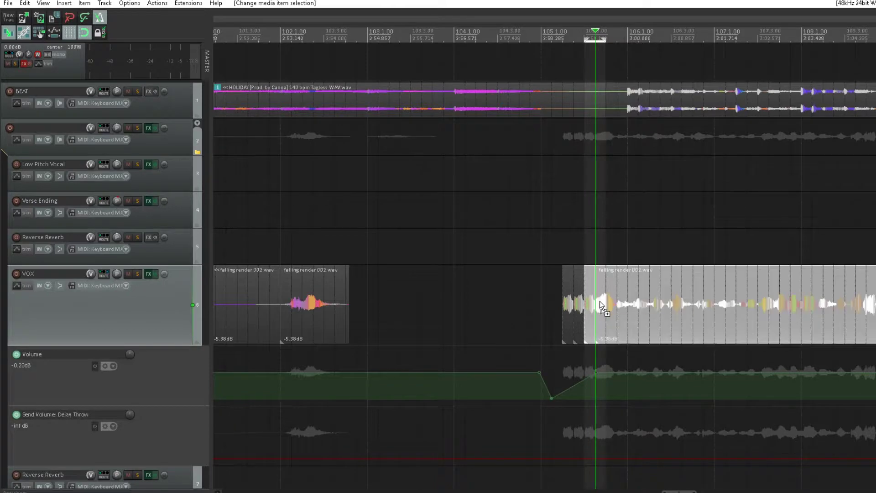
{"action": "right_click", "coordinate": [601, 305]}
{"action": "left_click", "coordinate": [639, 277]}
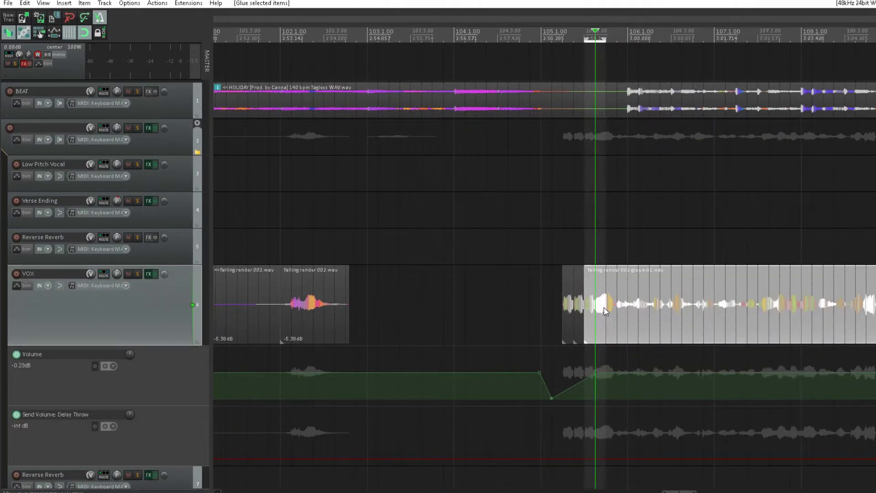
Step: Split the glued VOX clip at 105.4 and copy the short slice before the split onto the Reverse Reverb track
{"action": "left_click", "coordinate": [606, 309]}
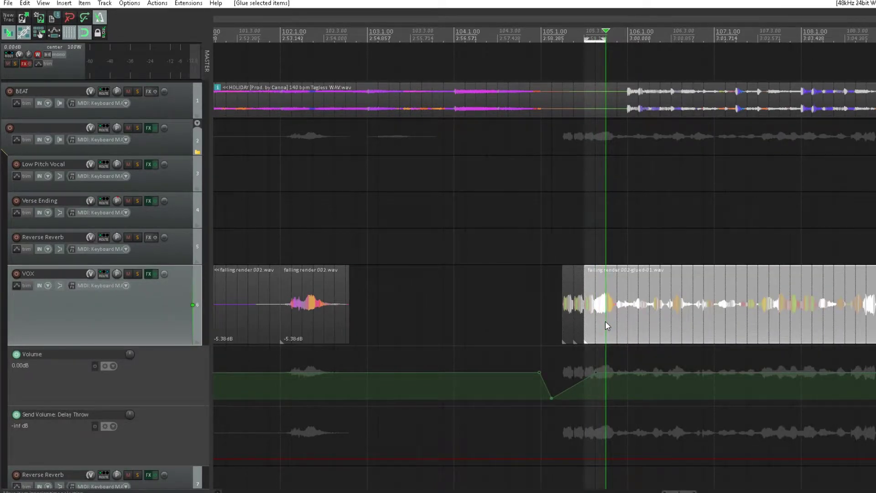
{"action": "key", "text": "s"}
{"action": "left_click", "coordinate": [600, 313]}
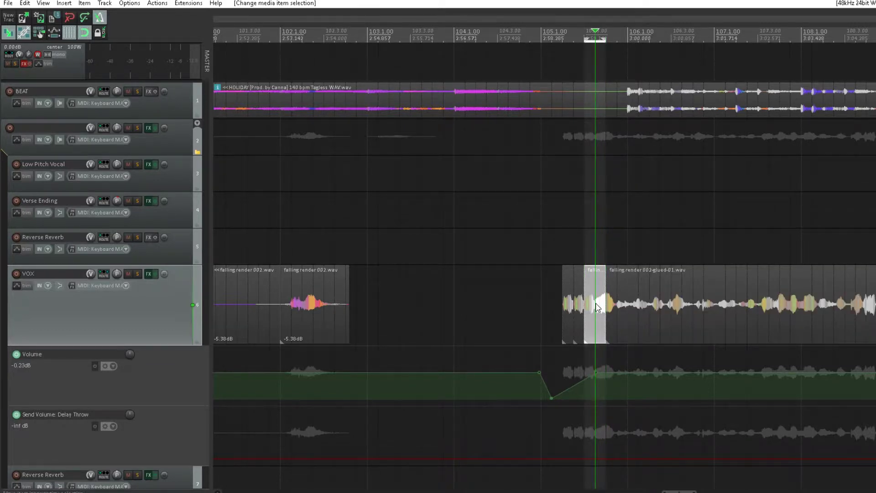
{"action": "left_click_drag", "start_coordinate": [598, 309], "coordinate": [599, 262]}
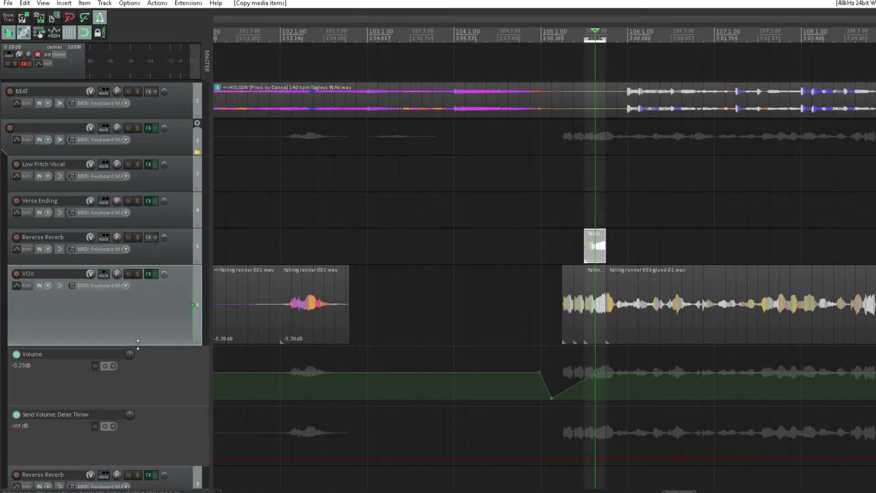
Step: Shrink the VOX track's height, enlarge the Reverse Reverb track, and select the slice copied there
{"action": "left_click_drag", "start_coordinate": [138, 345], "coordinate": [140, 292]}
{"action": "left_click_drag", "start_coordinate": [173, 265], "coordinate": [171, 350]}
{"action": "left_click", "coordinate": [592, 315]}
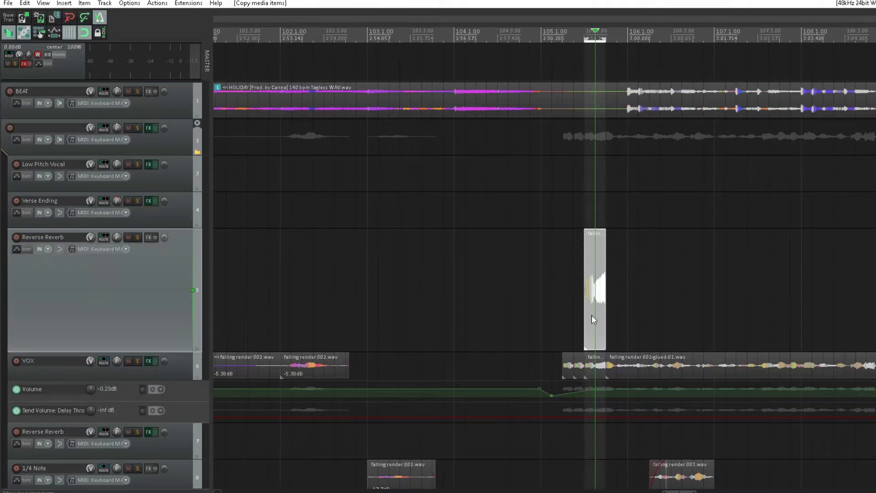
Step: Listen to the copied slice with the Reverse Reverb track soloed, then unsolo the track
{"action": "right_click", "coordinate": [592, 315]}
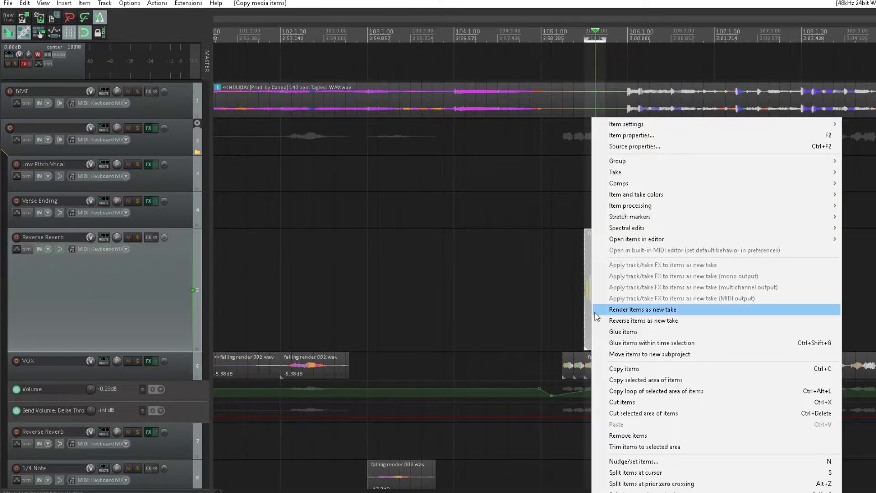
{"action": "left_click", "coordinate": [136, 238]}
{"action": "key", "text": "space"}
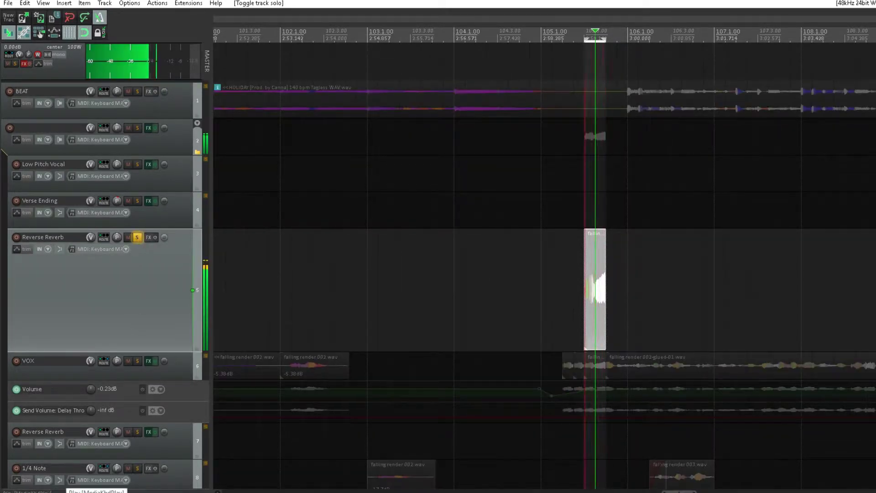
{"action": "key", "text": "space"}
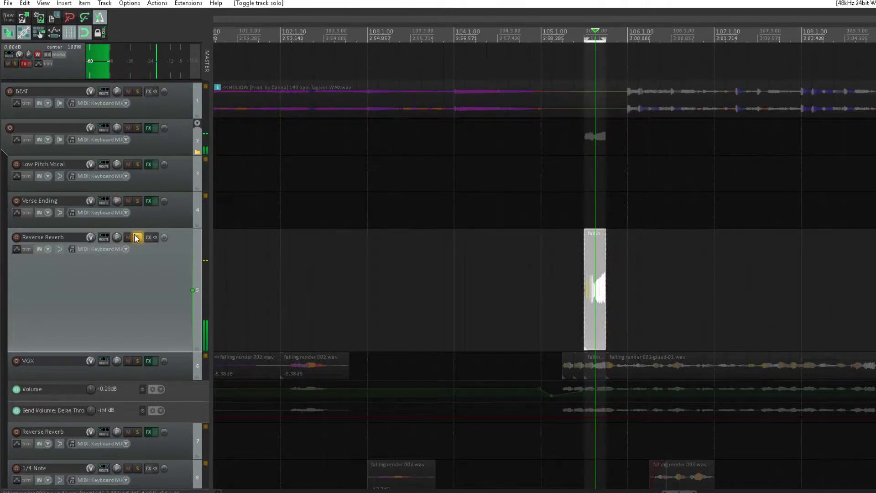
{"action": "left_click", "coordinate": [136, 238]}
Step: Reverse the slice on the Reverse Reverb track and solo the track to listen to it
{"action": "right_click", "coordinate": [598, 281]}
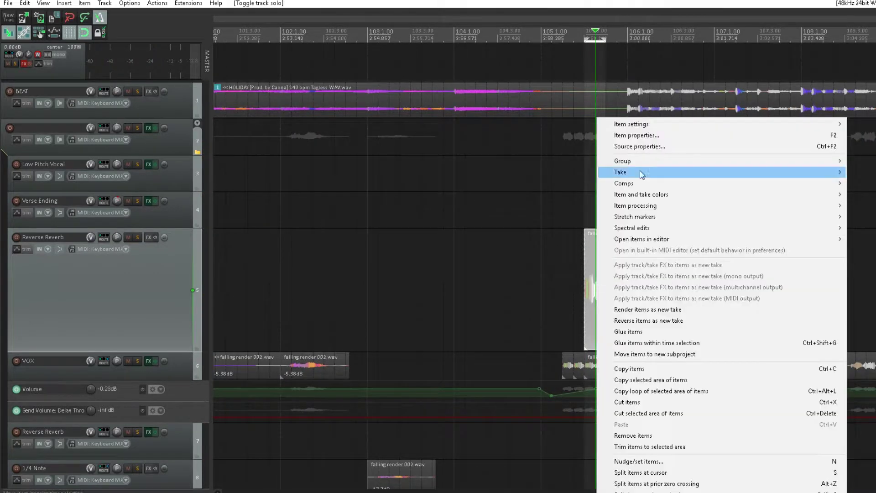
{"action": "mouse_move", "coordinate": [640, 123]}
{"action": "left_click", "coordinate": [508, 216]}
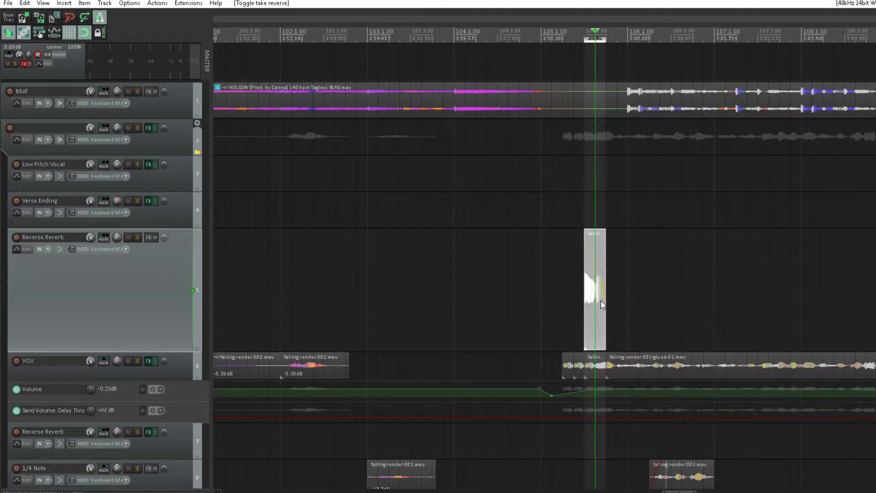
{"action": "key", "text": "space"}
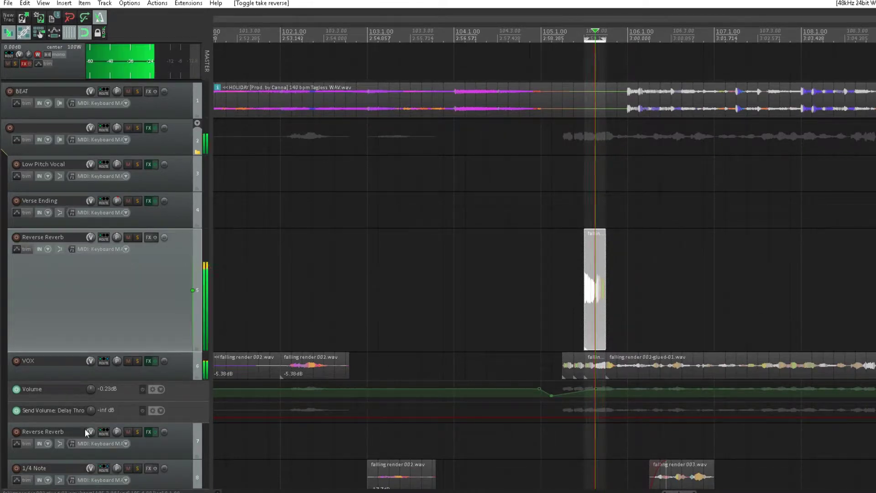
{"action": "left_click", "coordinate": [137, 237]}
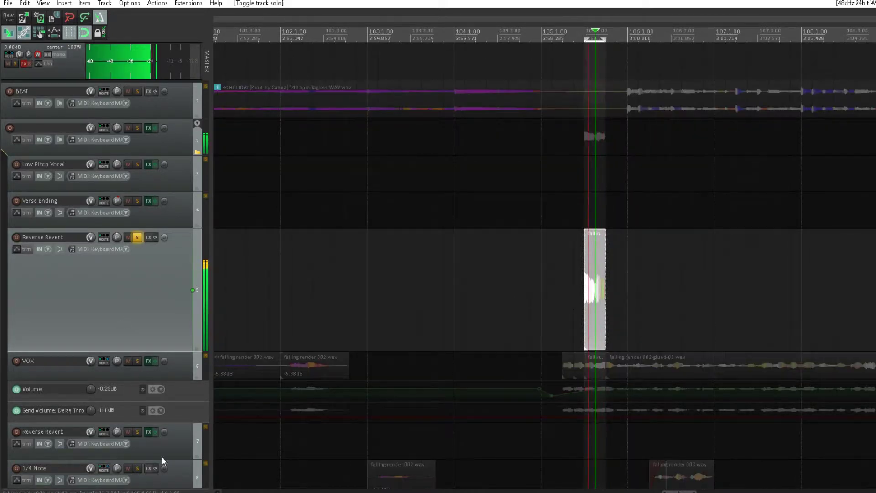
{"action": "key", "text": "space"}
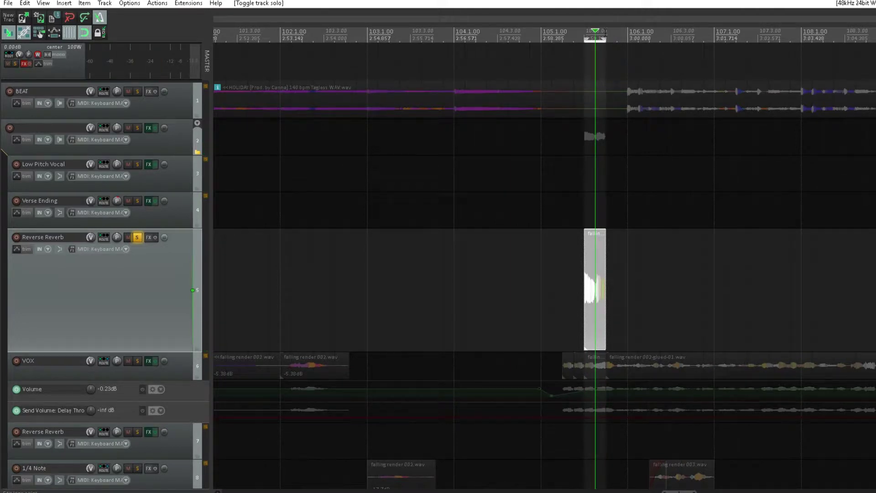
Step: Make a time selection from 103.1 to 105.4 and move the reversed slice to its start
{"action": "left_click_drag", "start_coordinate": [607, 64], "coordinate": [373, 63]}
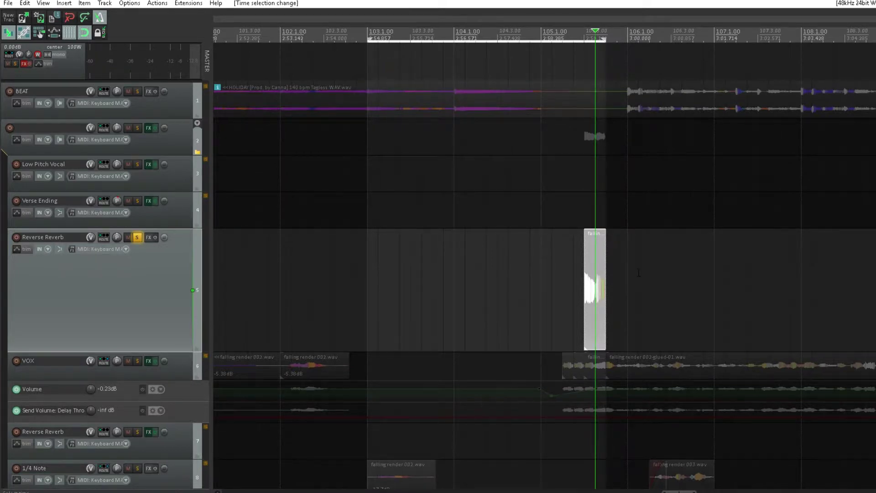
{"action": "left_click_drag", "start_coordinate": [583, 299], "coordinate": [375, 304]}
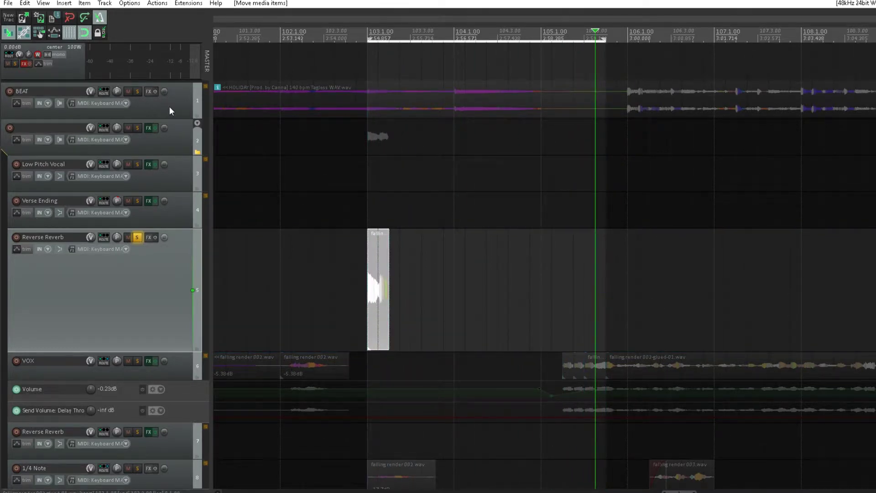
Step: Add the H-Reverb 5.0 (Waves) effect to the Reverse Reverb track and move its window clear of the reversed slice
{"action": "left_click", "coordinate": [153, 238]}
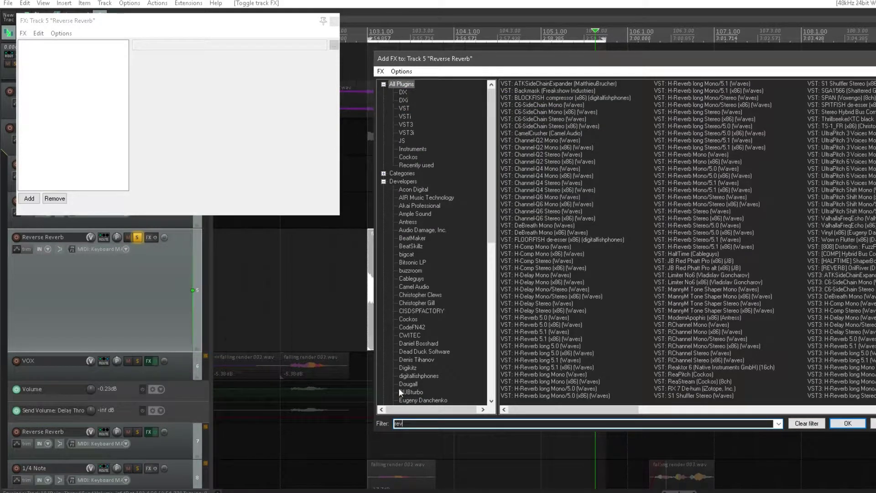
{"action": "left_click", "coordinate": [541, 85]}
{"action": "left_click", "coordinate": [851, 423]}
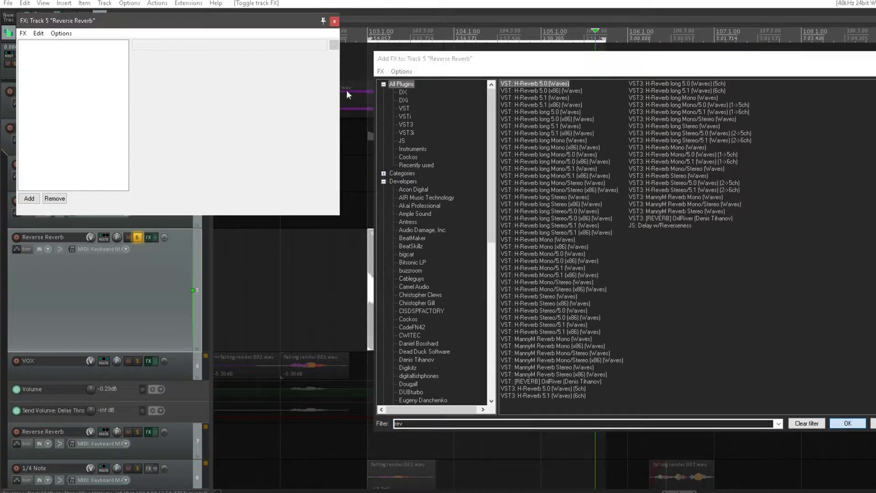
{"action": "left_click_drag", "start_coordinate": [162, 15], "coordinate": [542, 72]}
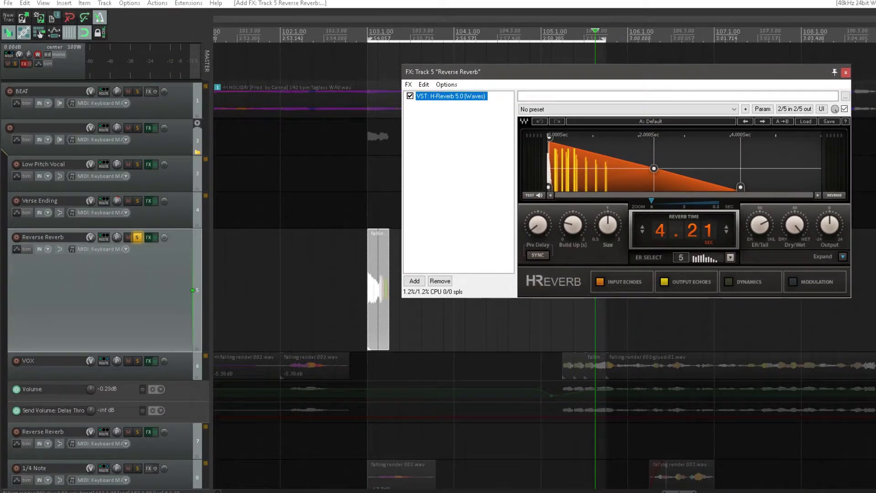
Step: Play the selection in a loop and raise H-Reverb's reverb time to 6.00 seconds
{"action": "left_click", "coordinate": [78, 470]}
{"action": "key", "text": "space"}
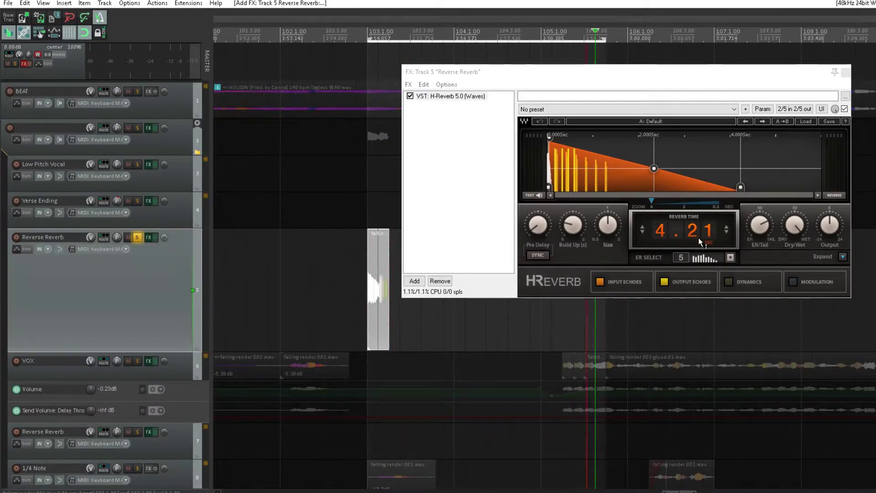
{"action": "left_click_drag", "start_coordinate": [701, 242], "coordinate": [701, 213]}
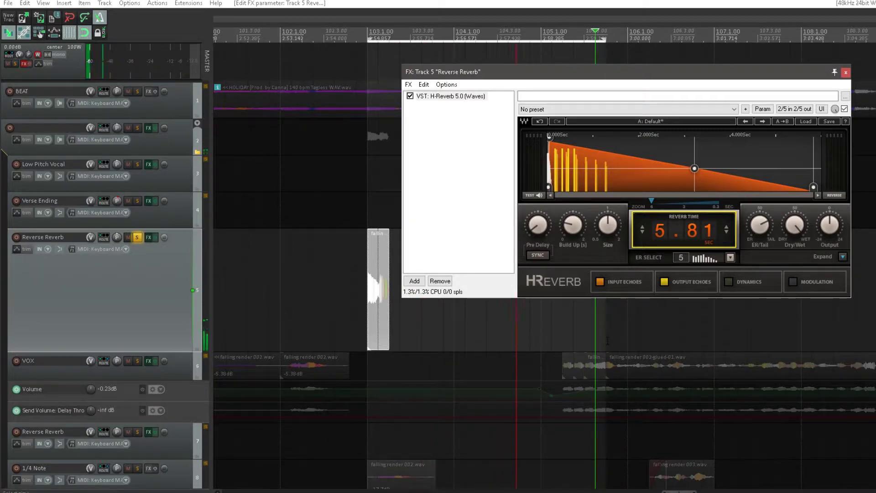
{"action": "left_click_drag", "start_coordinate": [701, 213], "coordinate": [701, 210]}
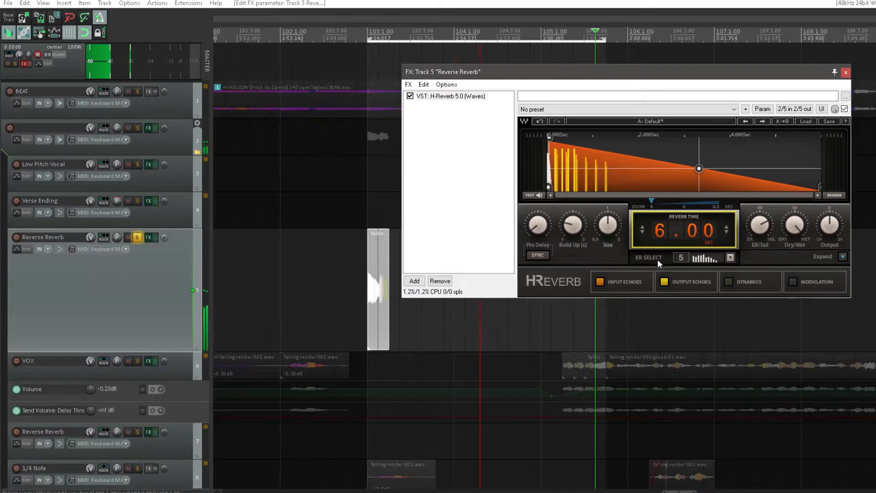
Step: Turn H-Reverb's size up to maximum and switch off its input and output echoes
{"action": "left_click", "coordinate": [536, 231]}
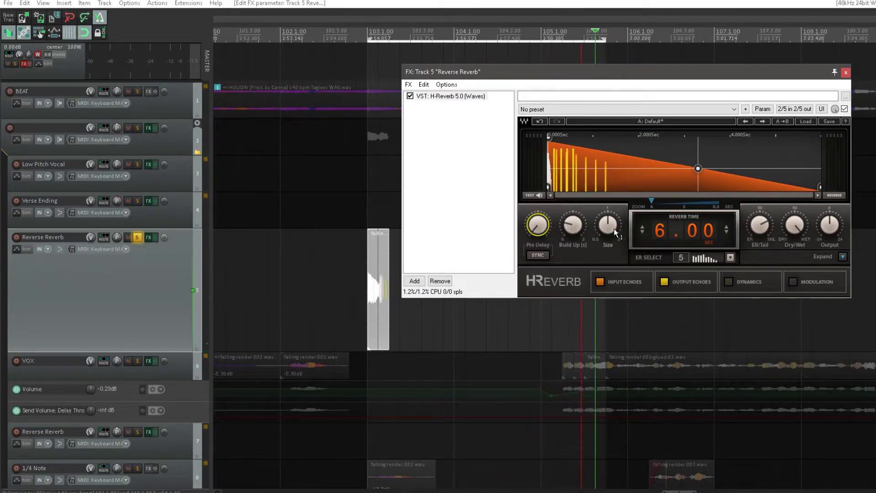
{"action": "left_click", "coordinate": [795, 224]}
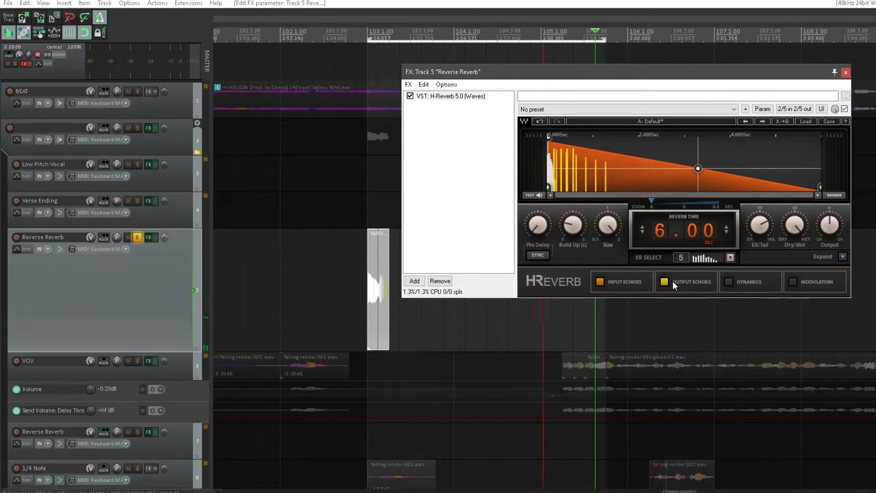
{"action": "left_click", "coordinate": [609, 282]}
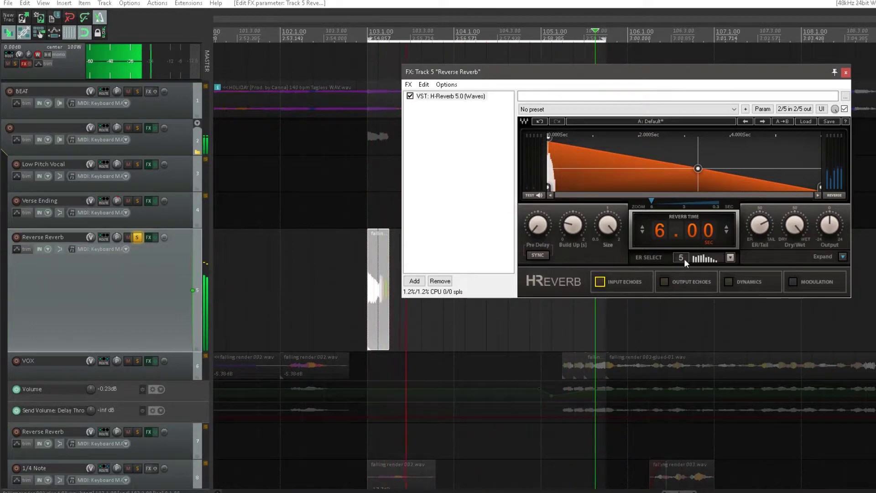
Step: Audition H-Reverb's ER patterns 2 and 7, choose pattern 8, and close the effect window after viewing its expanded controls
{"action": "left_click", "coordinate": [684, 259]}
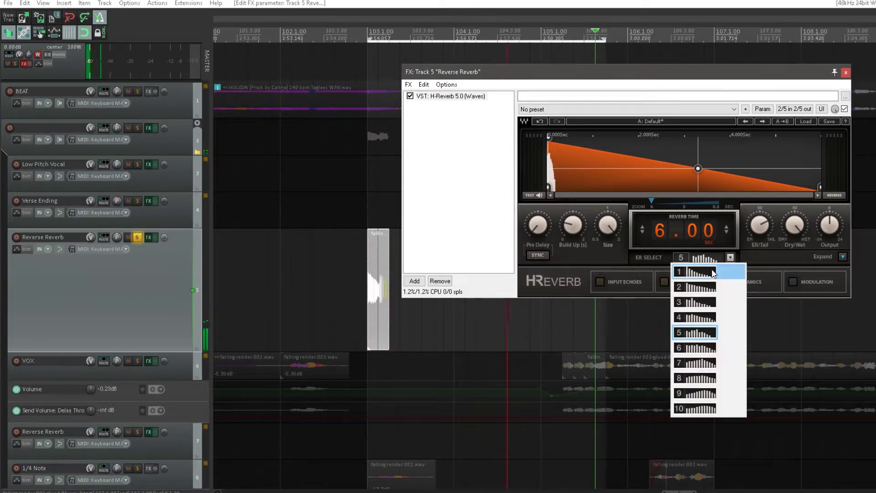
{"action": "left_click", "coordinate": [710, 287]}
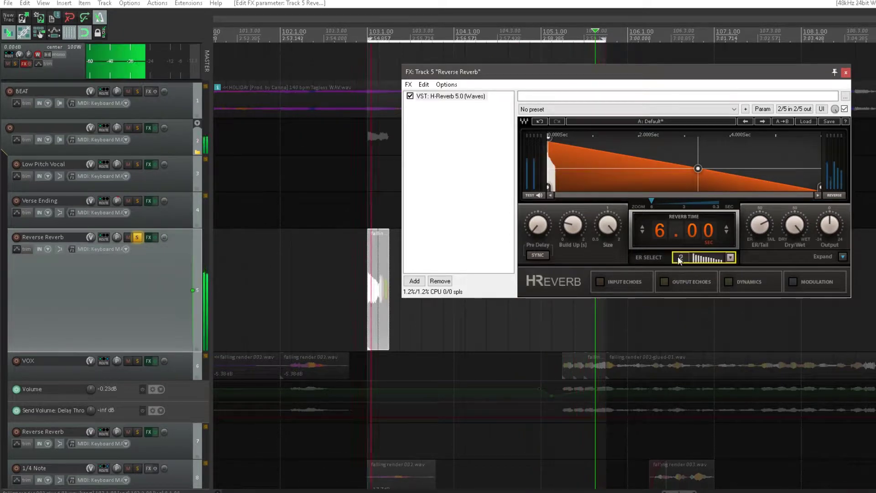
{"action": "left_click", "coordinate": [730, 258]}
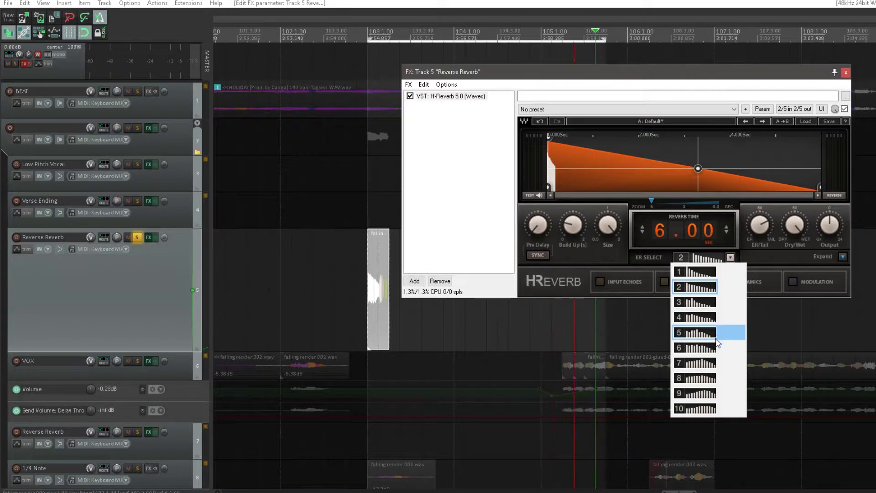
{"action": "left_click", "coordinate": [720, 357]}
{"action": "left_click", "coordinate": [731, 258]}
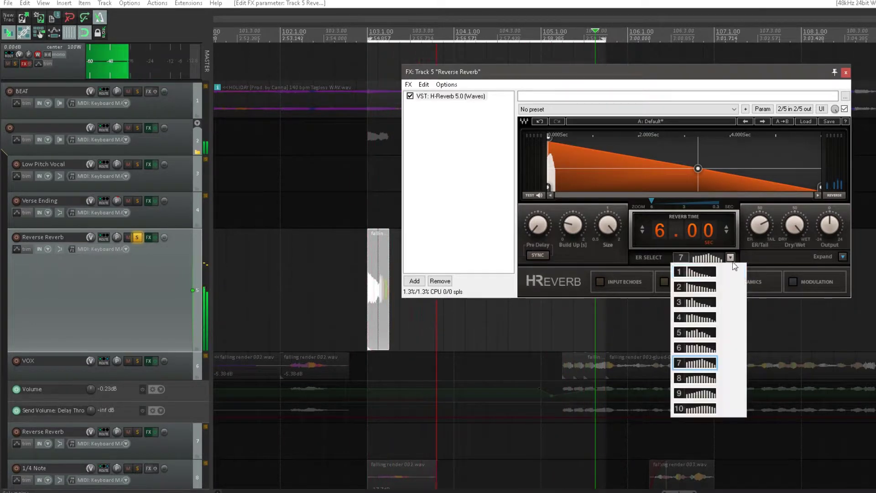
{"action": "left_click", "coordinate": [728, 378]}
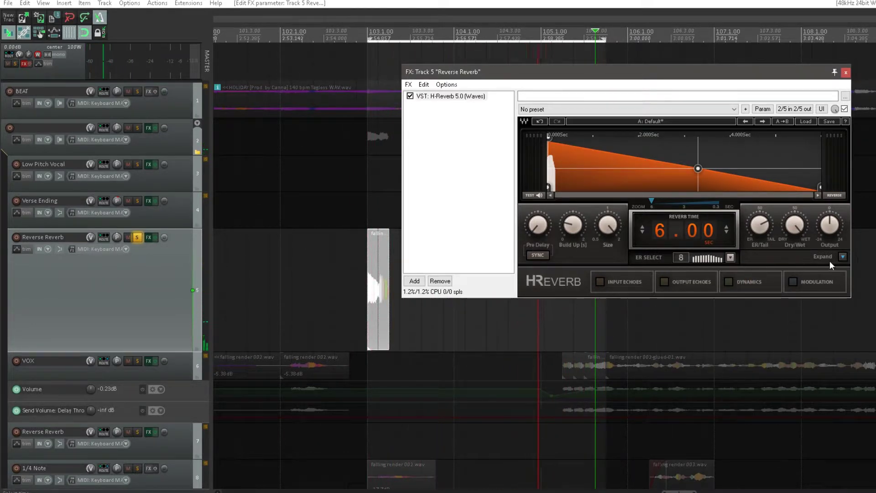
{"action": "left_click", "coordinate": [842, 258]}
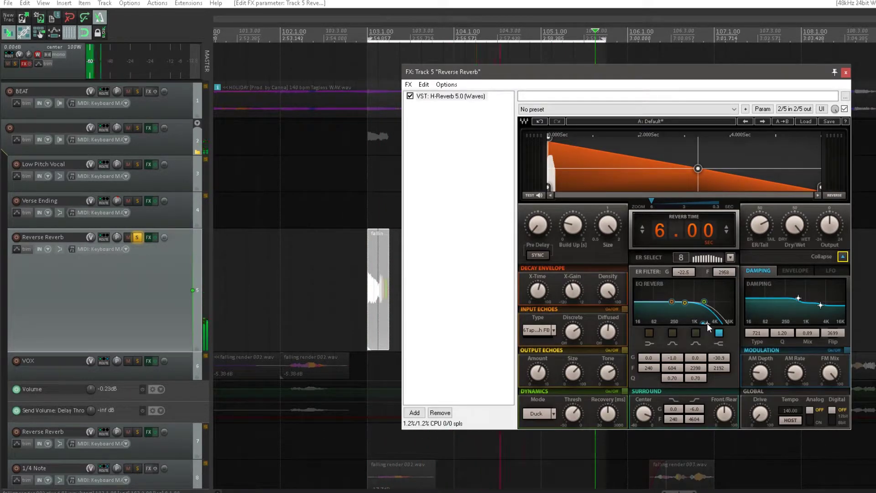
{"action": "left_click", "coordinate": [846, 73]}
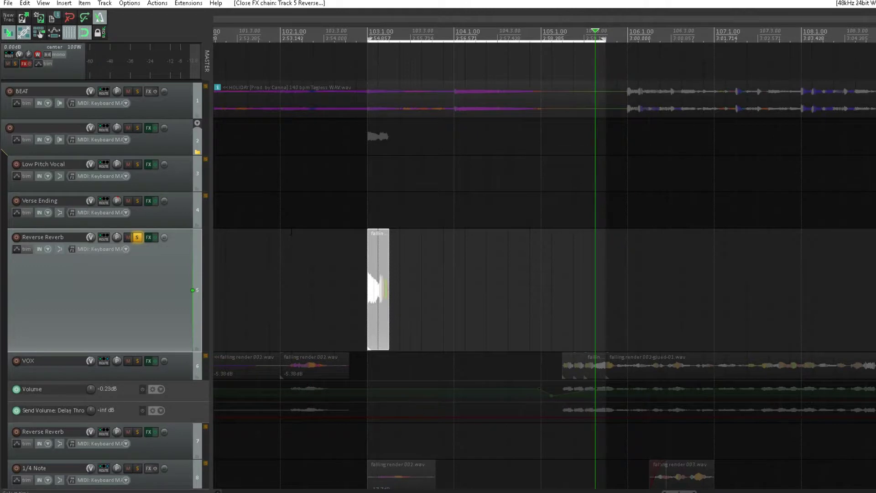
Step: Render the Reverse Reverb track's time selection as a WAV stem named ReverseVerb and show the rendered file in its folder
{"action": "left_click", "coordinate": [8, 4]}
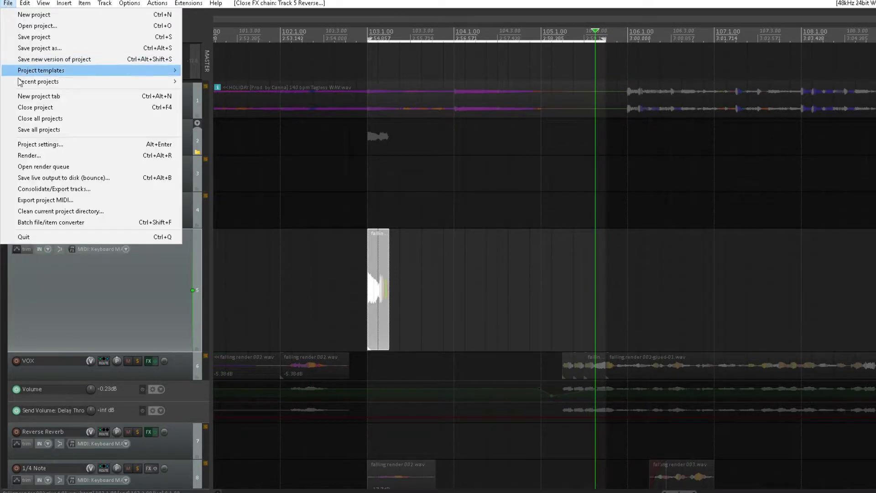
{"action": "left_click", "coordinate": [68, 263]}
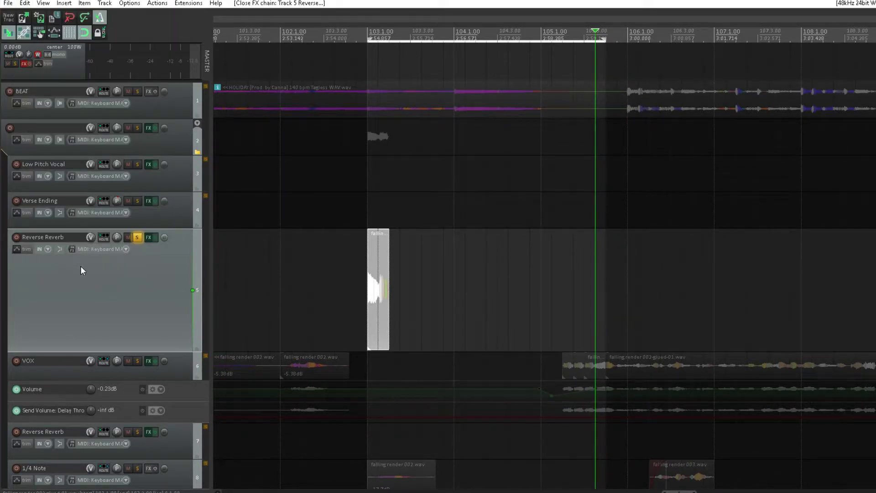
{"action": "left_click", "coordinate": [8, 3]}
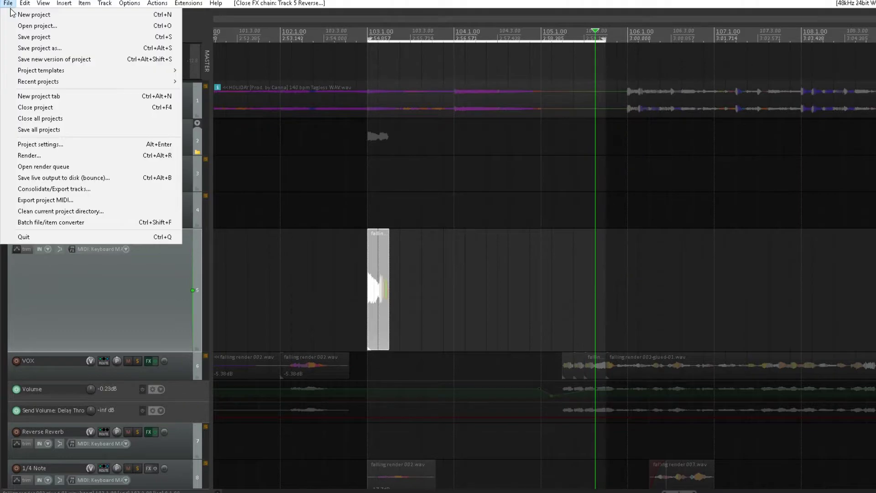
{"action": "left_click", "coordinate": [59, 151]}
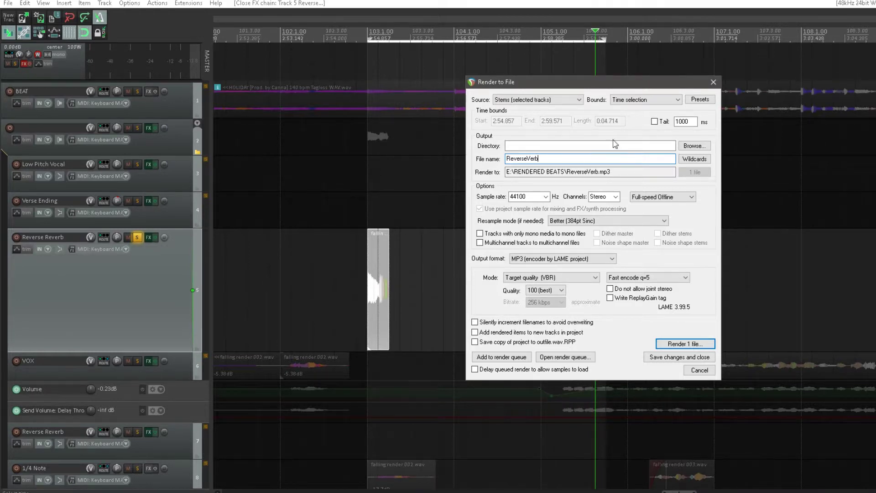
{"action": "left_click", "coordinate": [536, 258]}
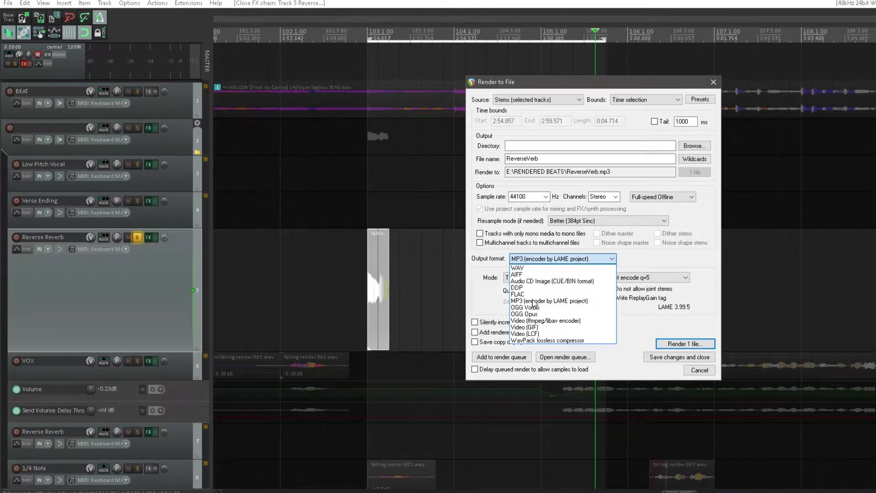
{"action": "left_click", "coordinate": [575, 266]}
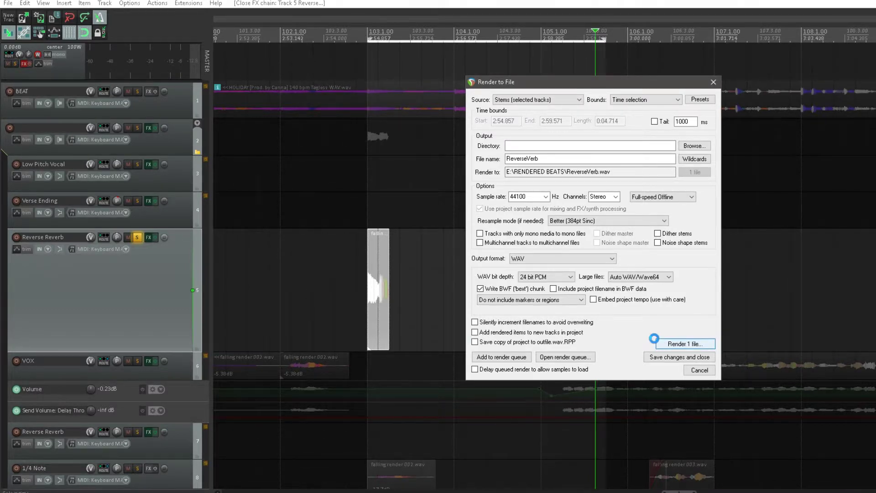
{"action": "left_click", "coordinate": [654, 340]}
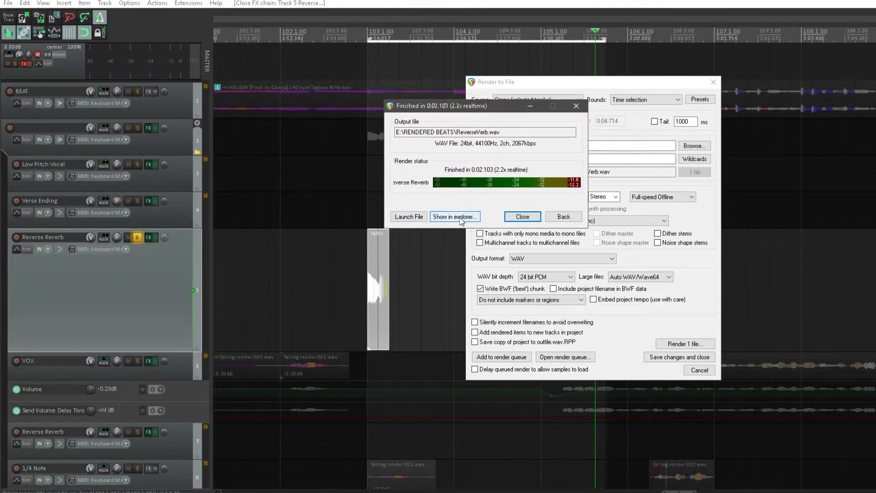
{"action": "left_click", "coordinate": [461, 221]}
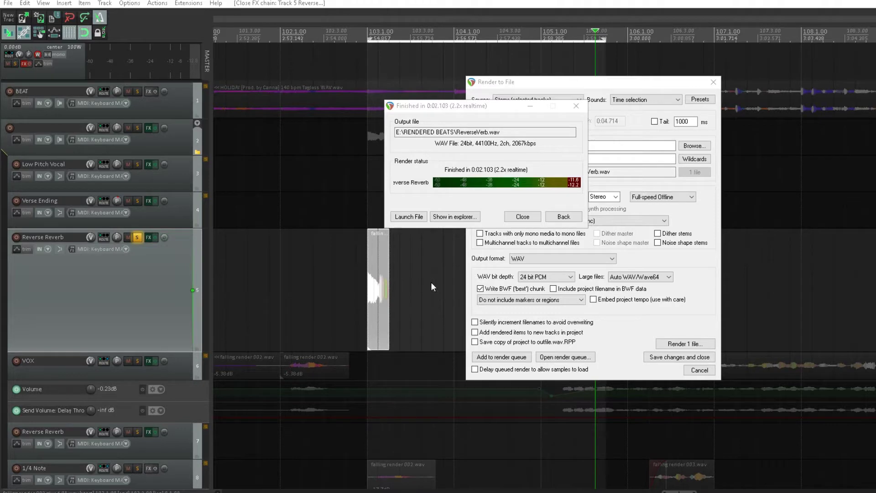
Step: Close the render windows and bring ReverseVerb.wav onto the Reverse Reverb track
{"action": "left_click", "coordinate": [523, 216]}
{"action": "left_click", "coordinate": [713, 83]}
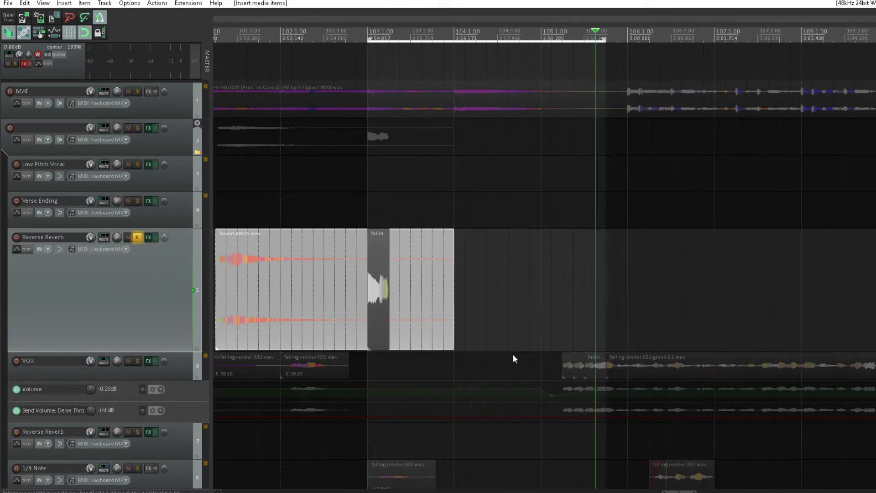
{"action": "left_click", "coordinate": [513, 355]}
Step: Delete the original vocal slice from the Reverse Reverb track and place ReverseVerb.wav in its position at bar 103
{"action": "left_click", "coordinate": [275, 263]}
{"action": "left_click_drag", "start_coordinate": [258, 272], "coordinate": [403, 292]}
{"action": "left_click", "coordinate": [385, 287]}
{"action": "left_click", "coordinate": [374, 294]}
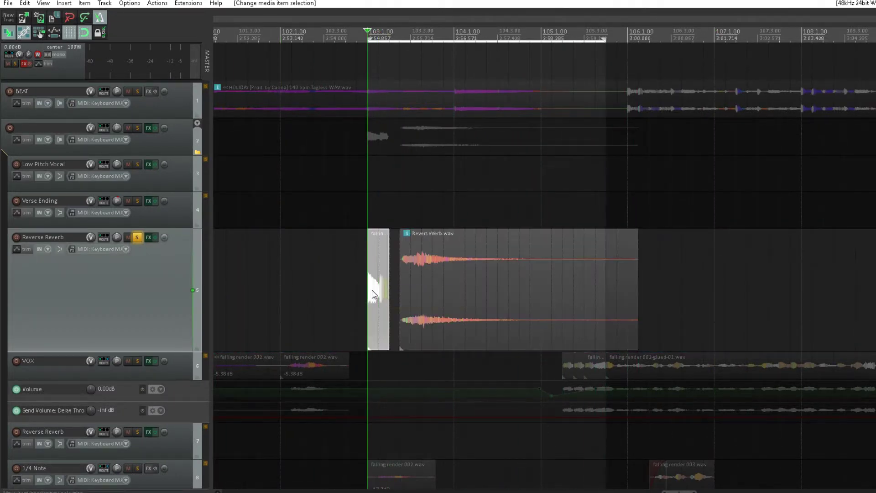
{"action": "left_click_drag", "start_coordinate": [466, 292], "coordinate": [436, 294]}
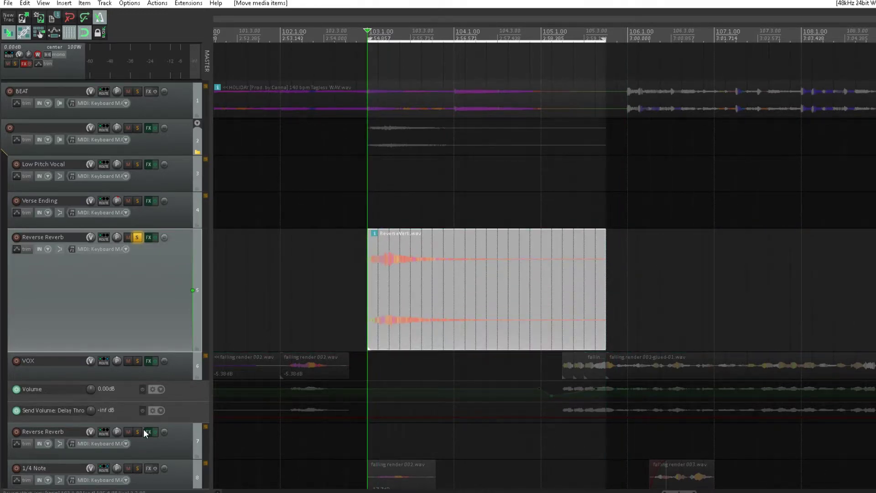
Step: Play ReverseVerb.wav and remove the H-Reverb effect from the Reverse Reverb track
{"action": "key", "text": "space"}
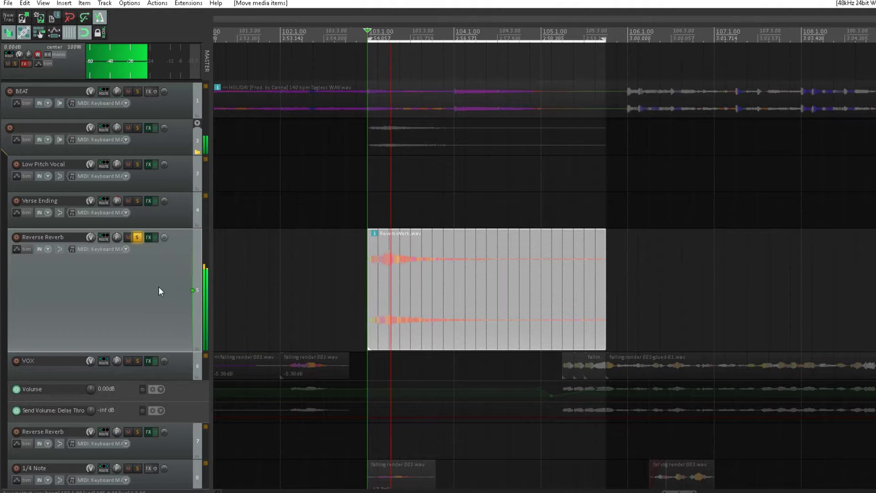
{"action": "left_click", "coordinate": [148, 237]}
{"action": "left_click", "coordinate": [441, 413]}
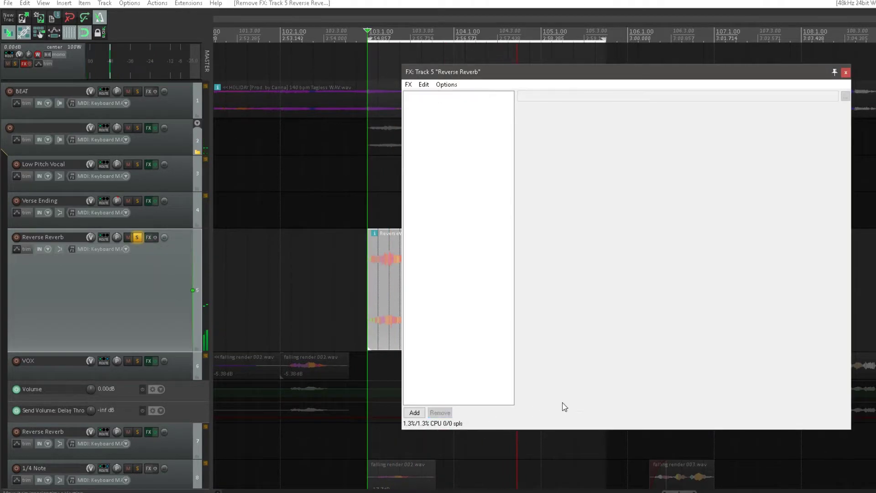
{"action": "left_click", "coordinate": [847, 73]}
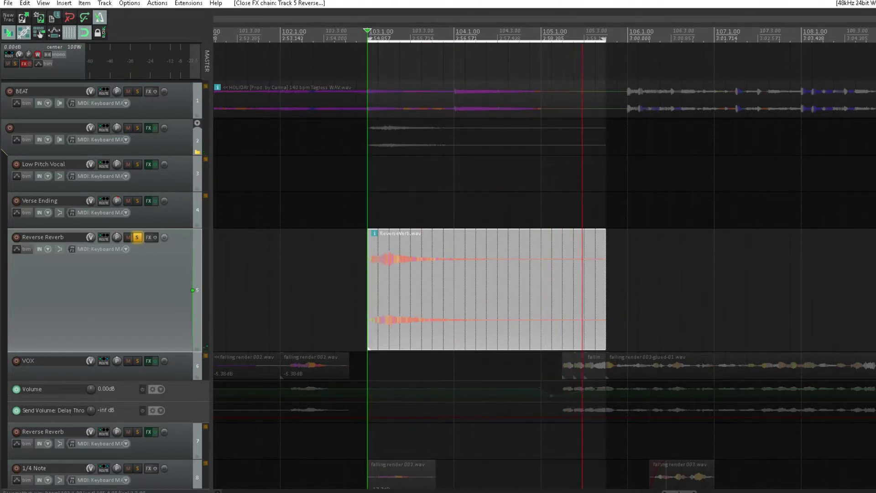
Step: Reverse the active take of ReverseVerb.wav and audition it from bar 103
{"action": "right_click", "coordinate": [467, 323]}
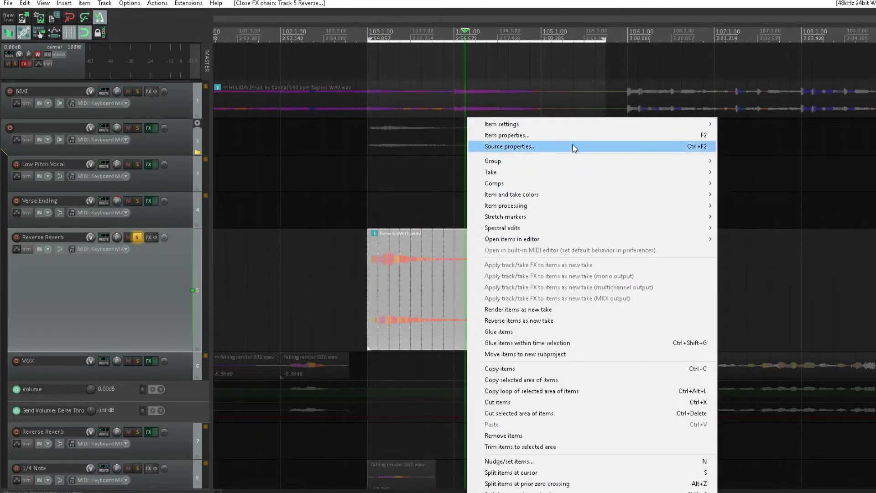
{"action": "mouse_move", "coordinate": [571, 124]}
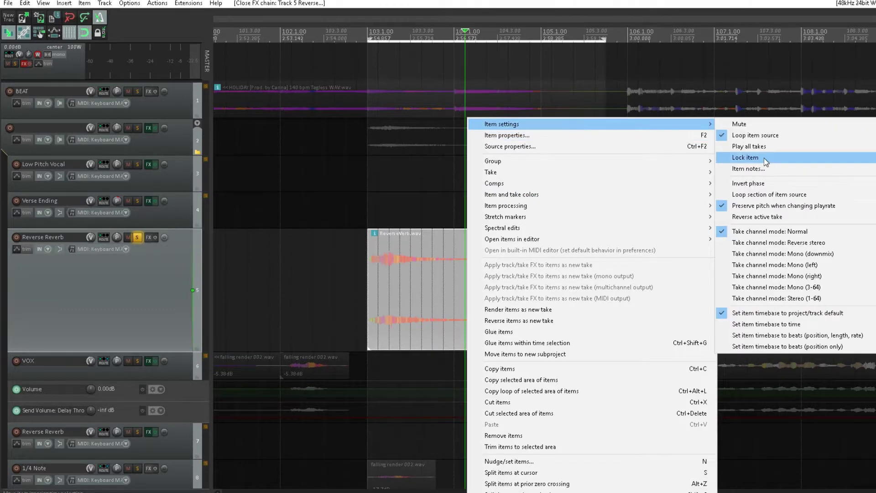
{"action": "left_click", "coordinate": [758, 216]}
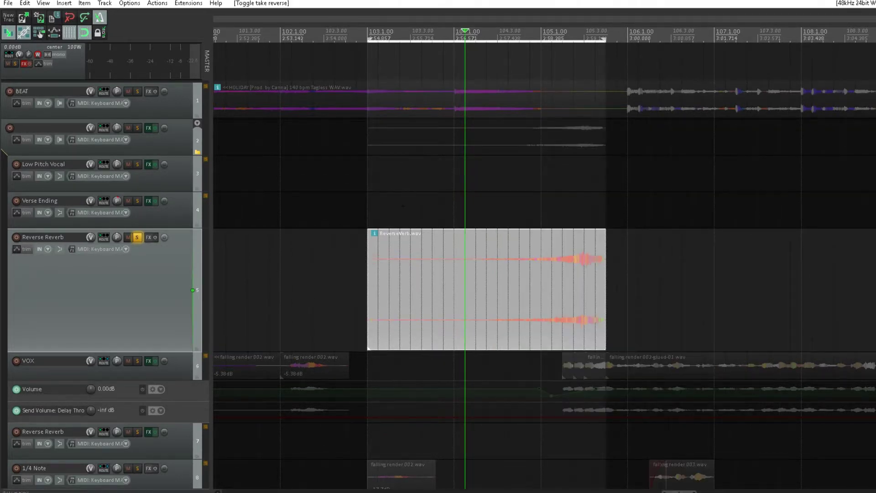
{"action": "left_click", "coordinate": [367, 51]}
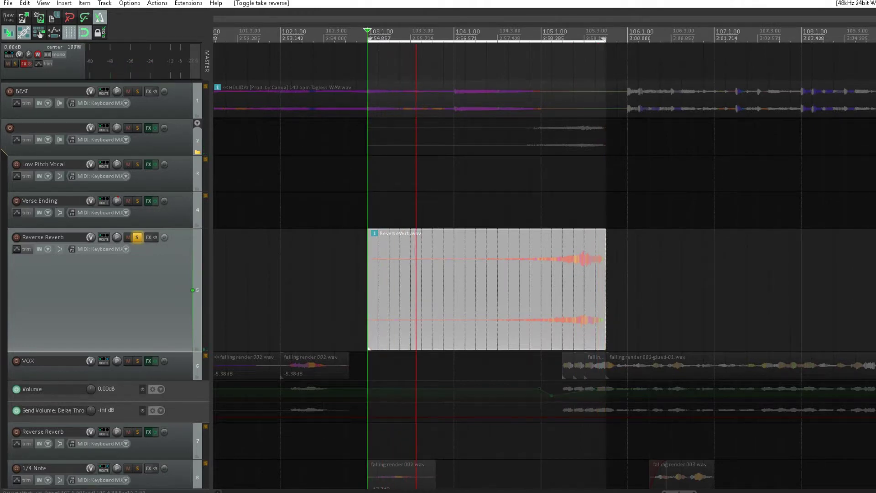
{"action": "key", "text": "space"}
Step: Search the effects for q4 and add Q4 Mono (Waves) to the Reverse Reverb track
{"action": "left_click", "coordinate": [148, 239]}
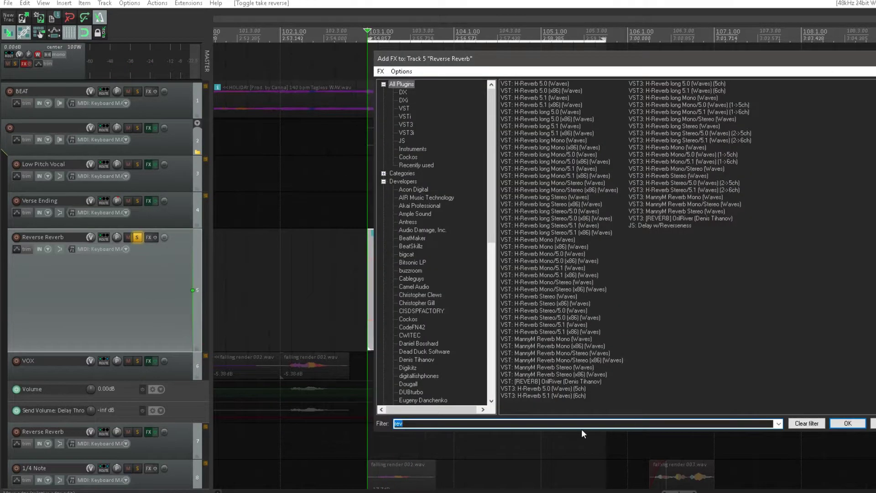
{"action": "type", "text": "q4"}
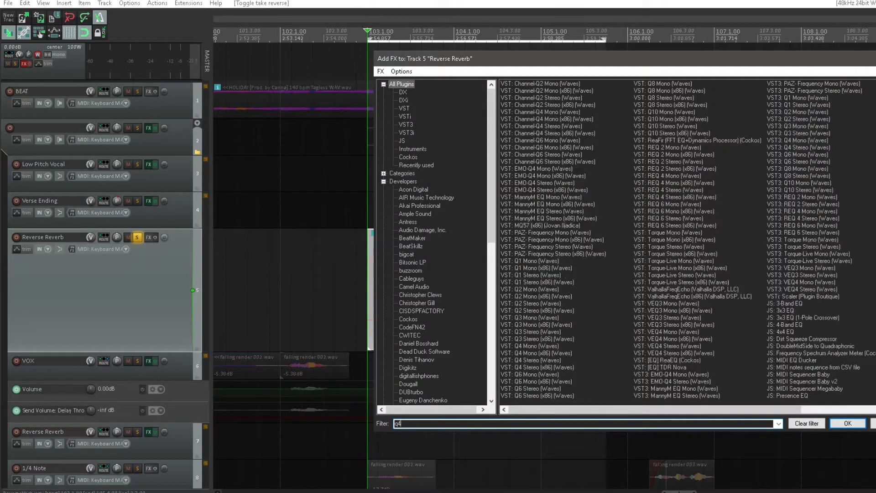
{"action": "left_click", "coordinate": [541, 84]}
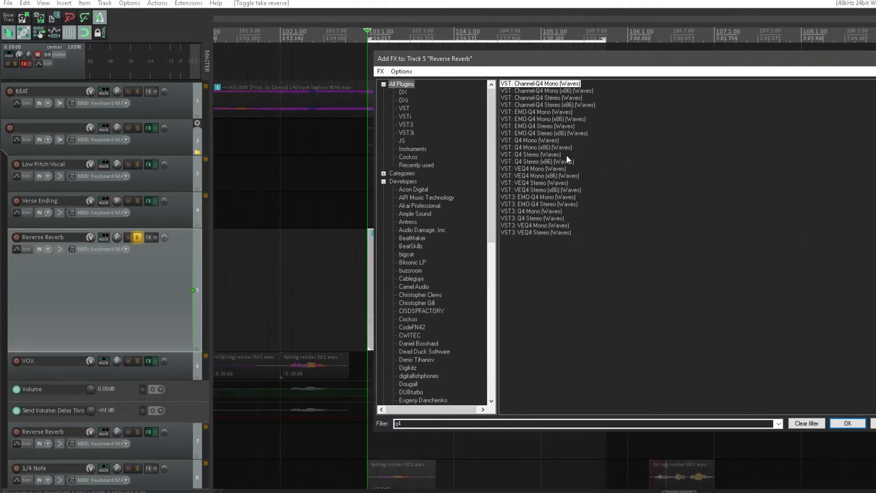
{"action": "left_click", "coordinate": [550, 141]}
{"action": "left_click", "coordinate": [847, 424]}
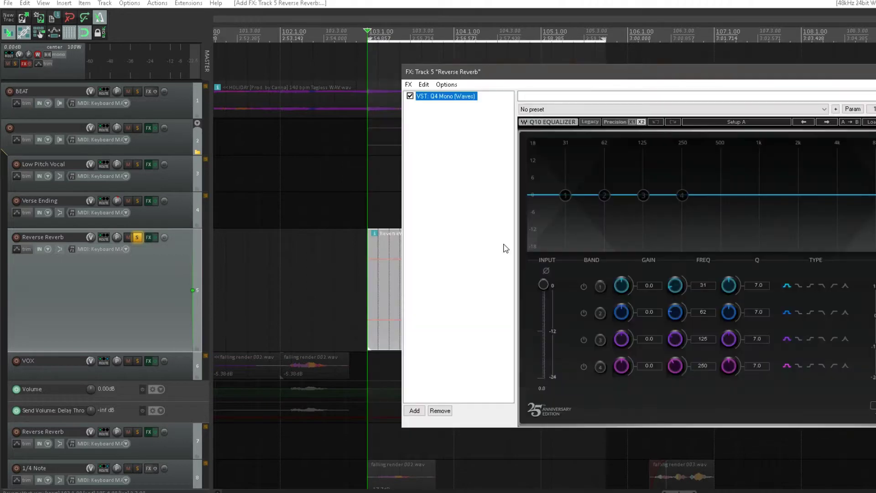
Step: Boost Q4 band 4 to about 14.6 at 6825 Hz and band 3 to about 14.1 at 206 Hz during playback
{"action": "left_click_drag", "start_coordinate": [682, 196], "coordinate": [867, 153]}
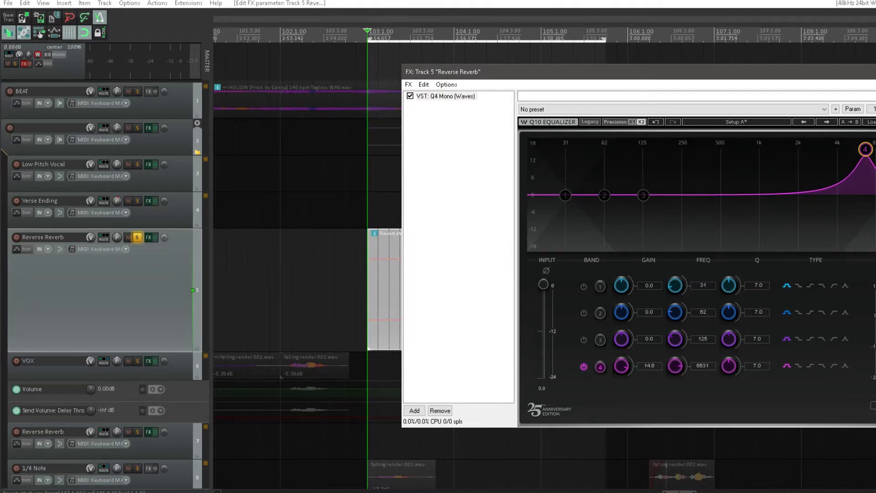
{"action": "left_click_drag", "start_coordinate": [641, 195], "coordinate": [672, 151]}
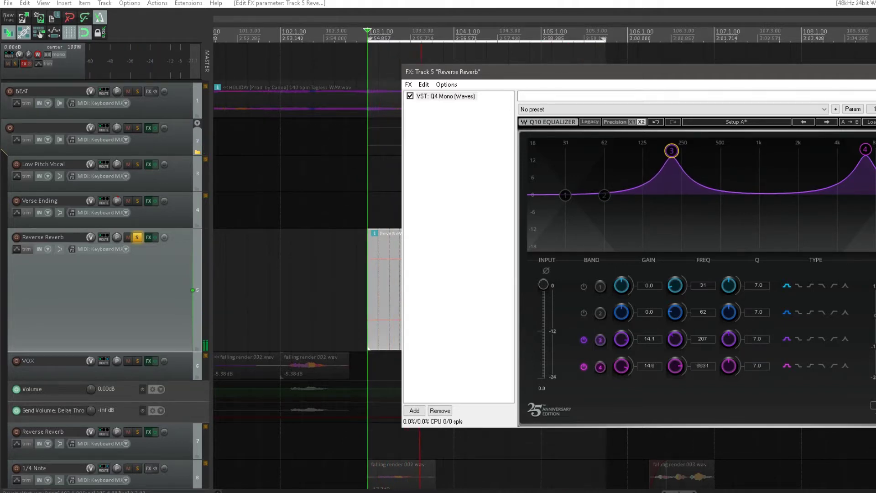
{"action": "left_click_drag", "start_coordinate": [865, 150], "coordinate": [866, 149]}
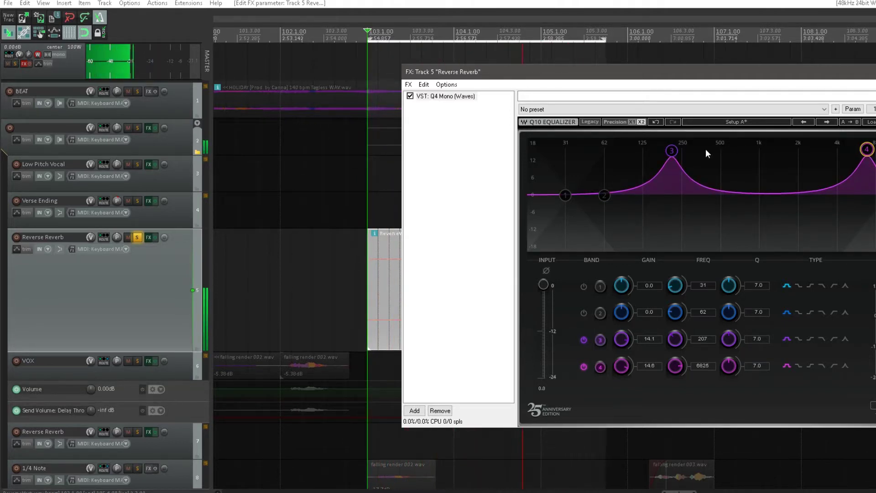
{"action": "left_click", "coordinate": [669, 153]}
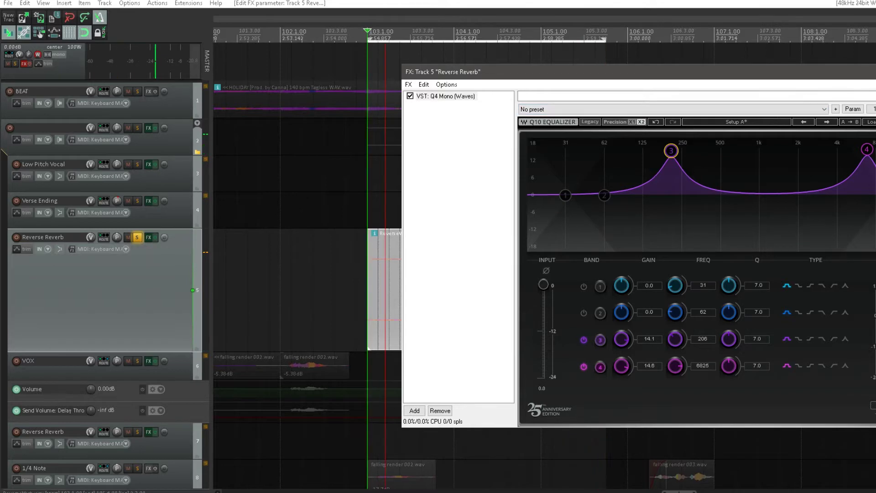
{"action": "key", "text": "Escape"}
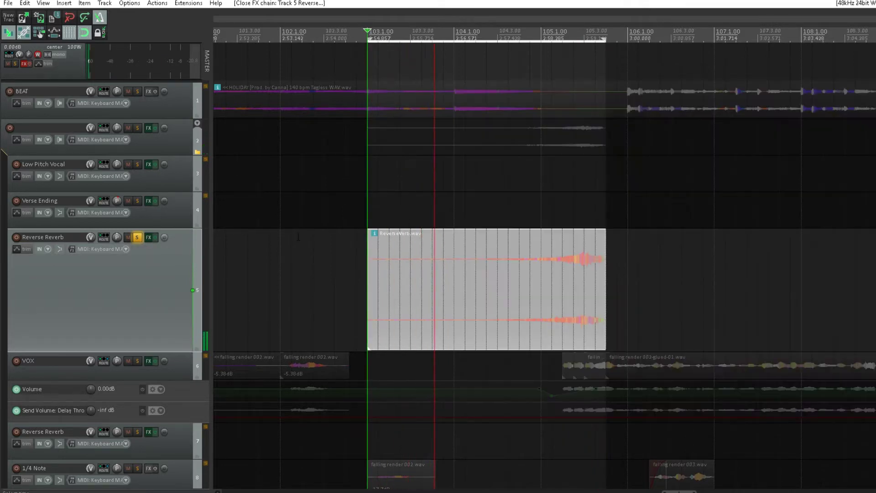
Step: Unsolo the Reverse Reverb track and adjust its volume while playing the full mix from before bar 102
{"action": "left_click", "coordinate": [137, 237]}
{"action": "key", "text": "space"}
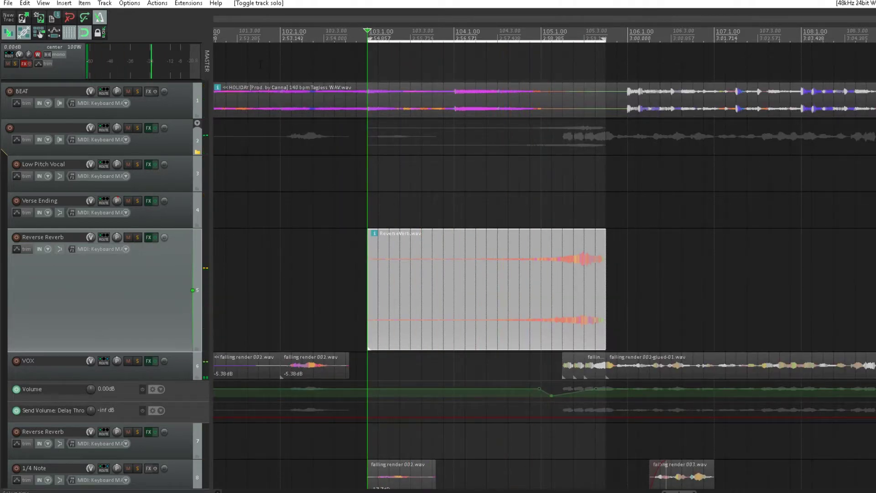
{"action": "left_click", "coordinate": [240, 107]}
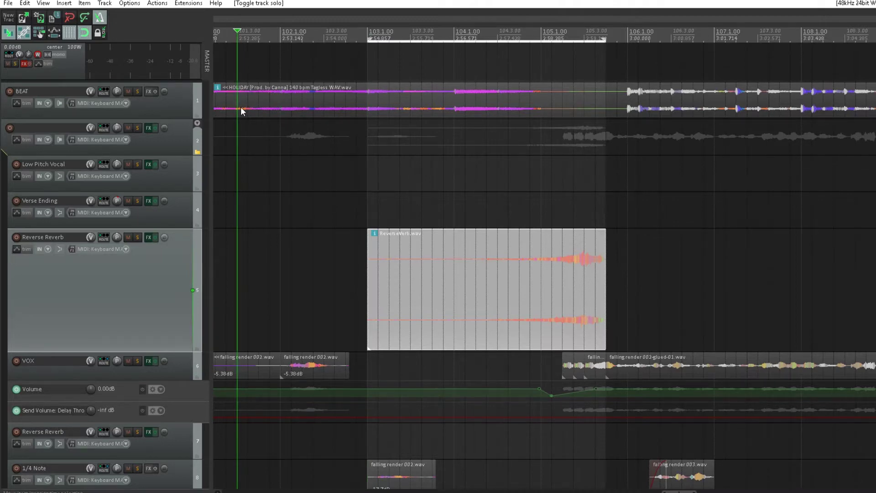
{"action": "key", "text": "space"}
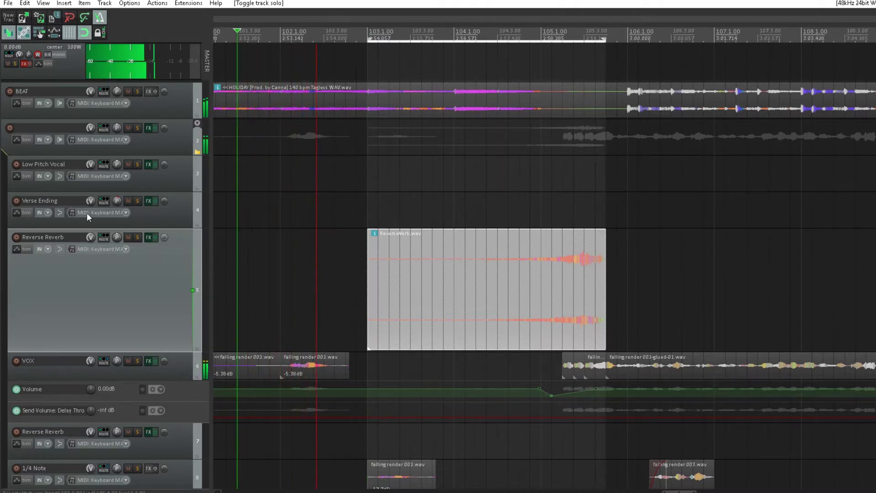
{"action": "left_click", "coordinate": [92, 237]}
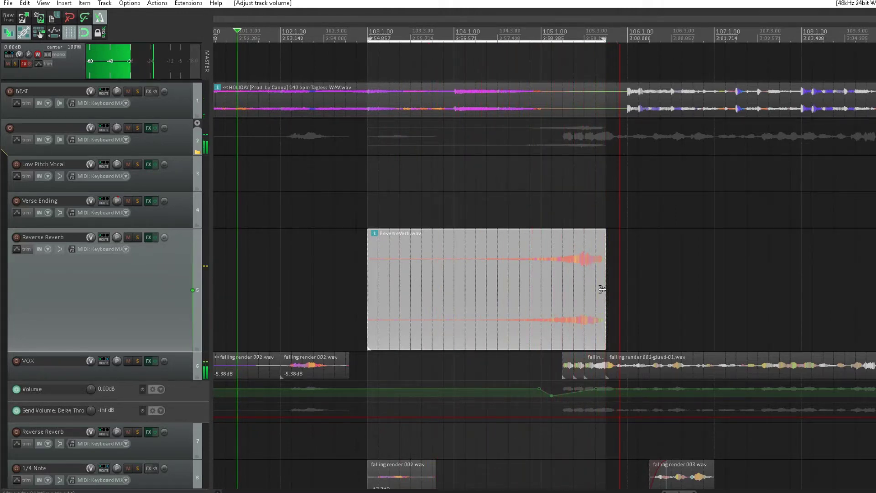
Step: Trim the end of ReverseVerb.wav slightly and give it a short fade-out
{"action": "left_click_drag", "start_coordinate": [605, 271], "coordinate": [592, 269]}
{"action": "left_click_drag", "start_coordinate": [594, 234], "coordinate": [587, 234]}
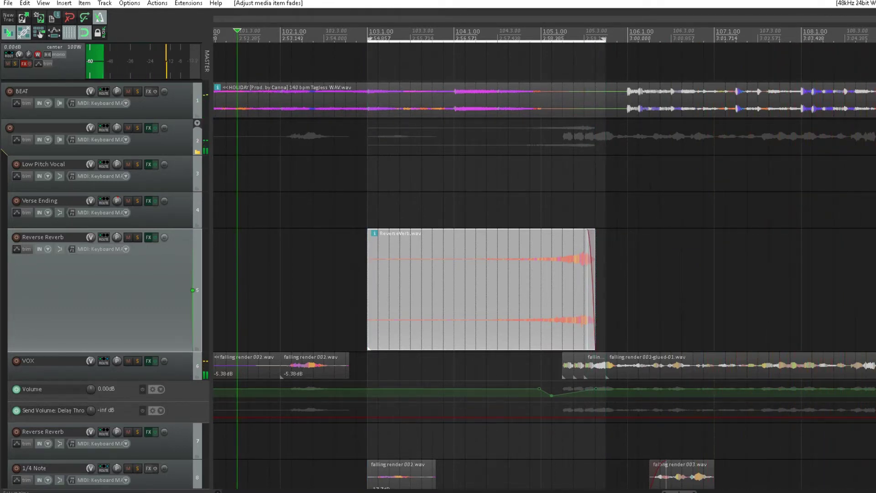
{"action": "mouse_move", "coordinate": [597, 289]}
{"action": "left_mouse_down"}
{"action": "mouse_move", "coordinate": [588, 290]}
{"action": "mouse_move", "coordinate": [594, 278]}
{"action": "left_mouse_up"}
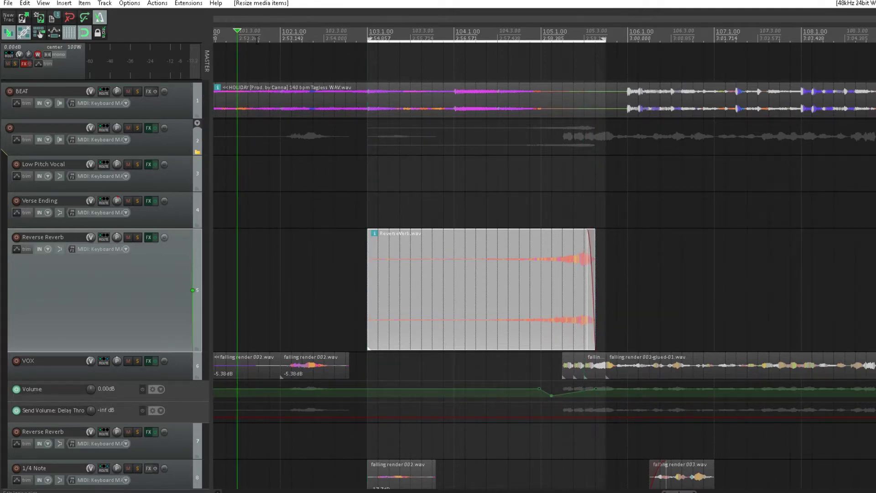
Step: Play the mix from shortly before bar 102 and fine-tune the Reverse Reverb track's volume
{"action": "left_click", "coordinate": [258, 40]}
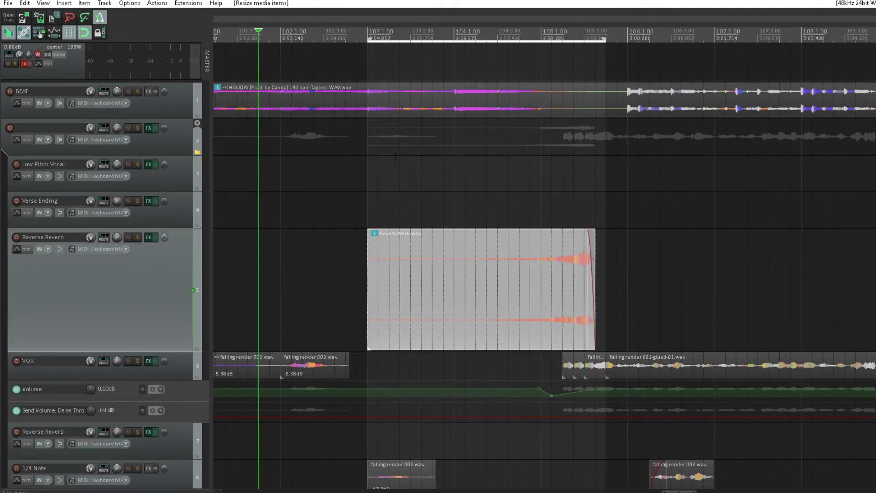
{"action": "key", "text": "space"}
{"action": "scroll", "coordinate": [636, 276], "scroll_direction": "down", "scroll_amount": 3}
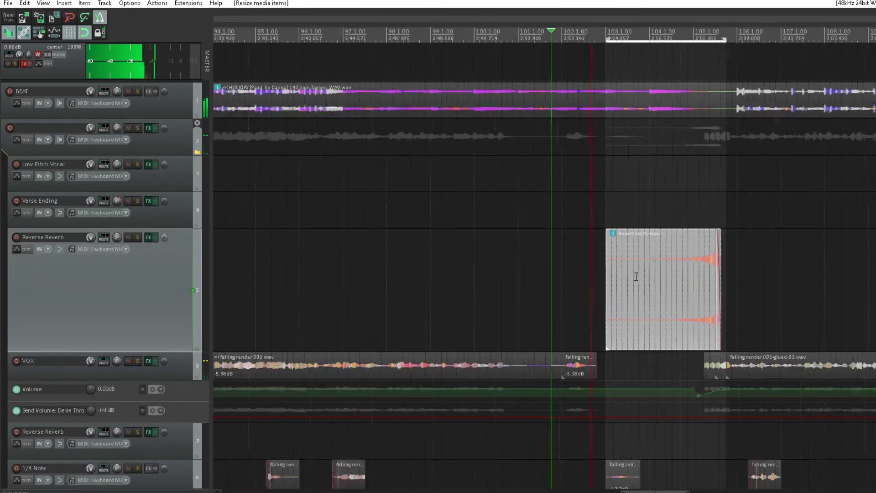
{"action": "scroll", "coordinate": [629, 290], "scroll_direction": "down", "scroll_amount": 3}
{"action": "scroll", "coordinate": [716, 367], "scroll_direction": "down", "scroll_amount": 2}
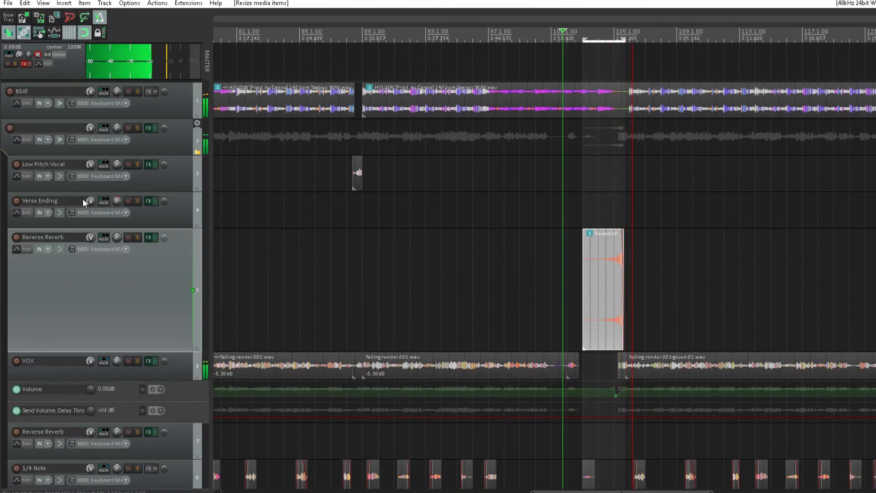
{"action": "mouse_move", "coordinate": [90, 237]}
{"action": "left_click_drag", "start_coordinate": [90, 237], "coordinate": [91, 237]}
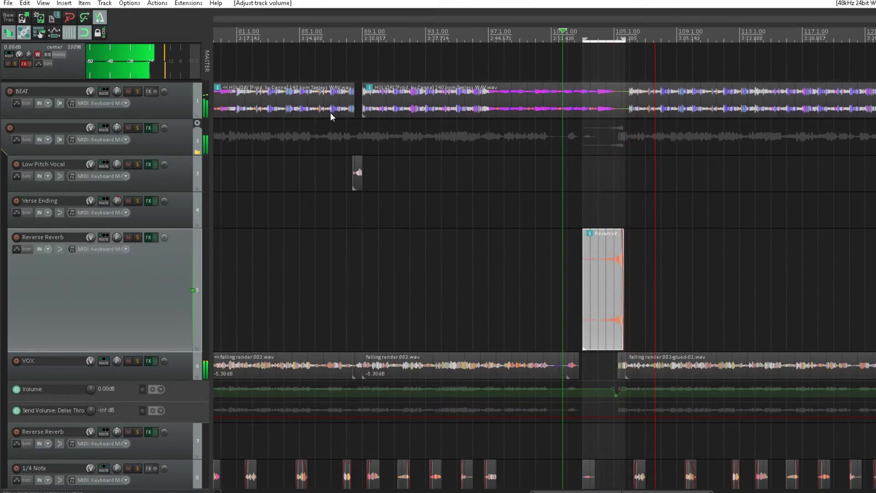
Step: Turn on the master track's effects and replay the transition from about bar 101
{"action": "left_click", "coordinate": [27, 63]}
{"action": "key", "text": "space"}
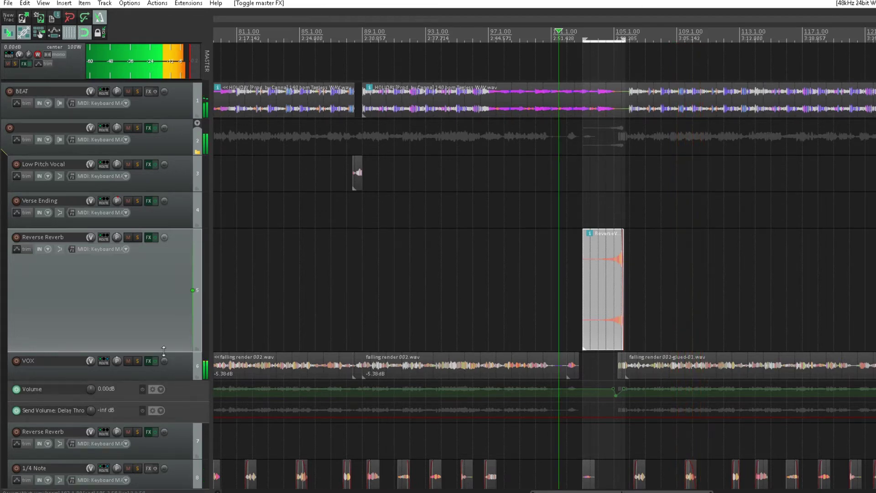
{"action": "key", "text": "space"}
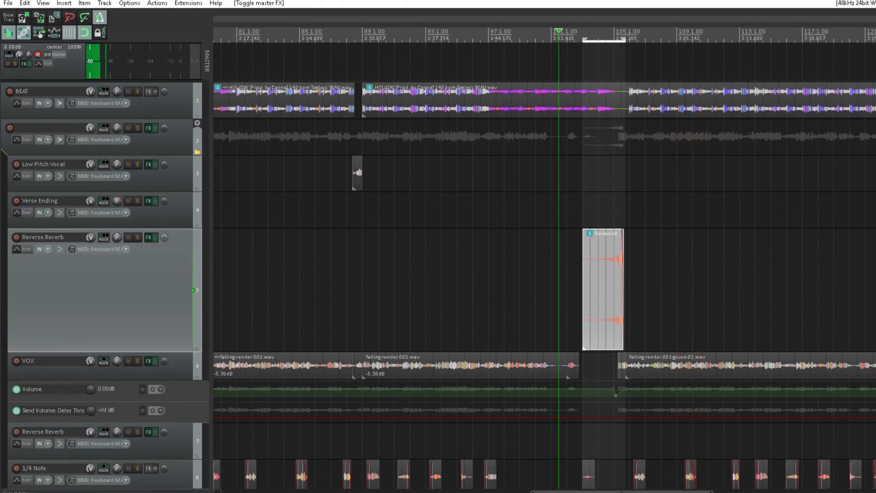